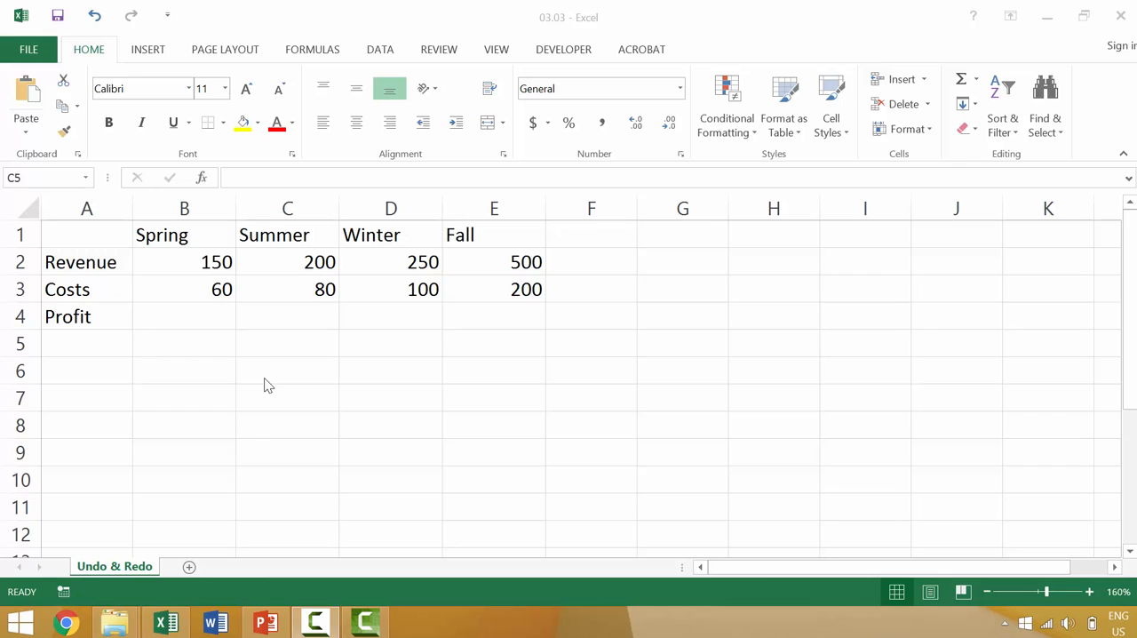
left_click(217, 261)
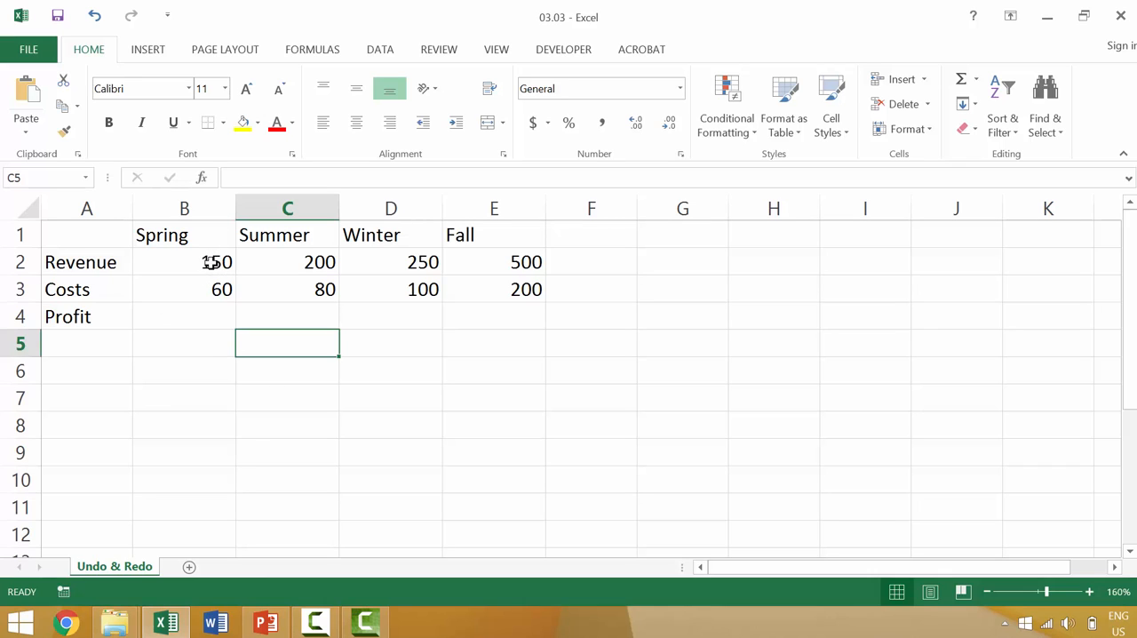
left_click(206, 262)
left_click(256, 264)
left_click(394, 262)
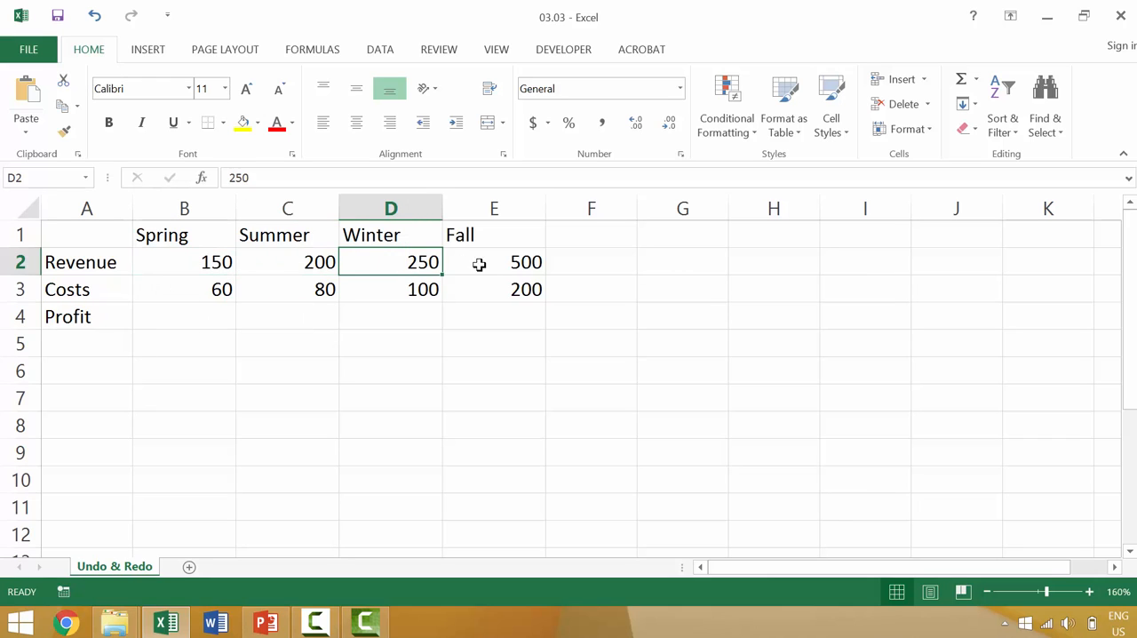
left_click(484, 266)
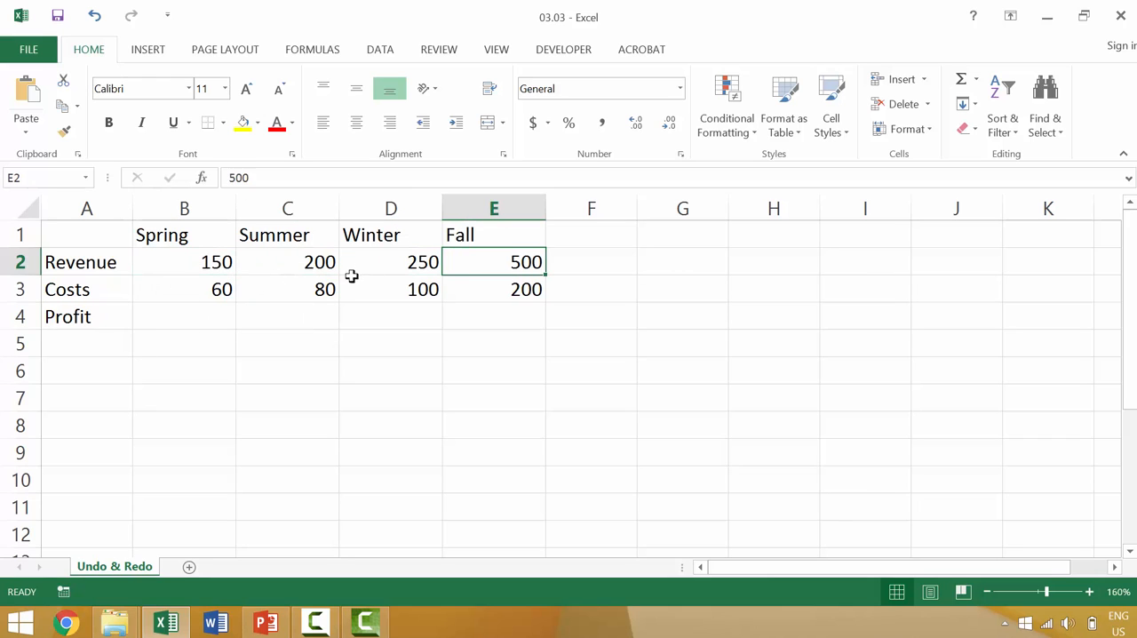
Step: Clear the contents of the entire Revenue row (row 2)
left_click(18, 263)
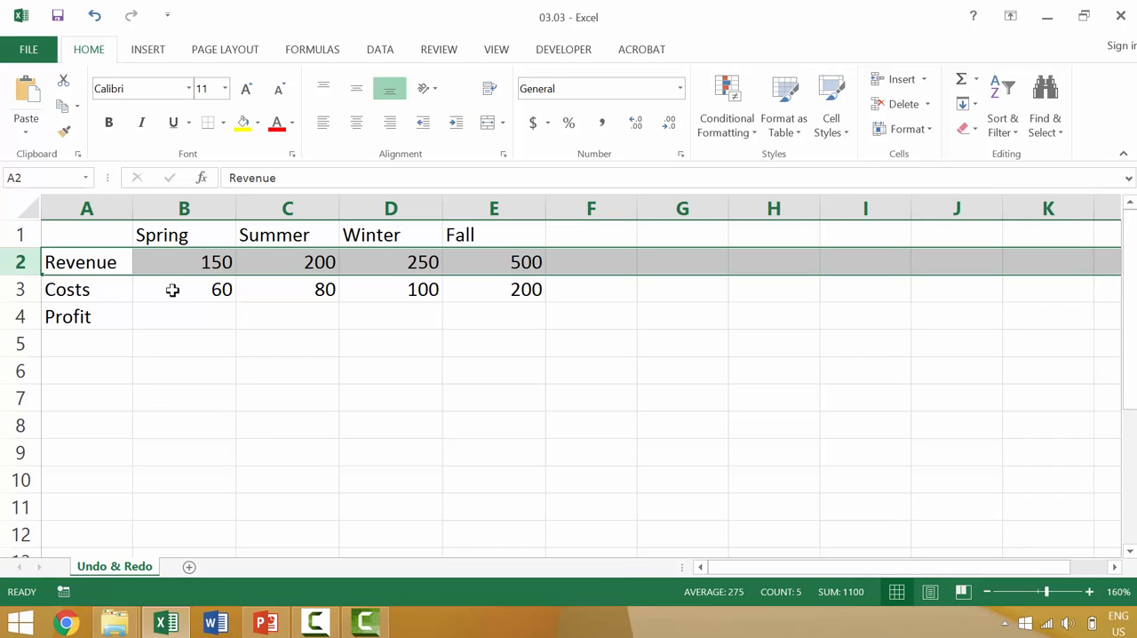
key("Delete")
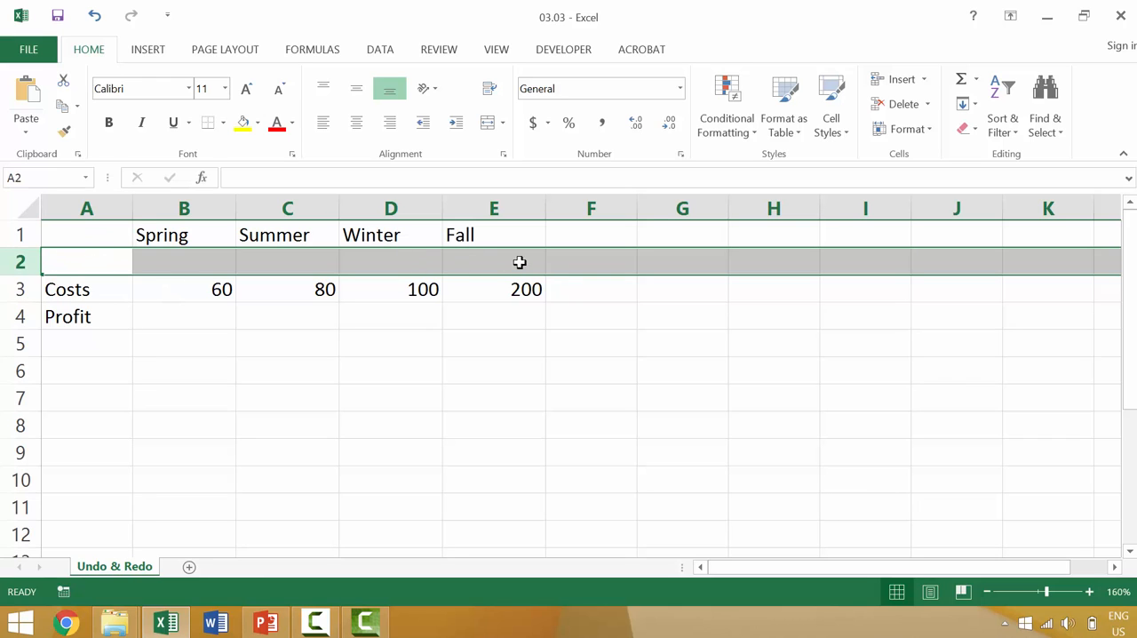
left_click(254, 368)
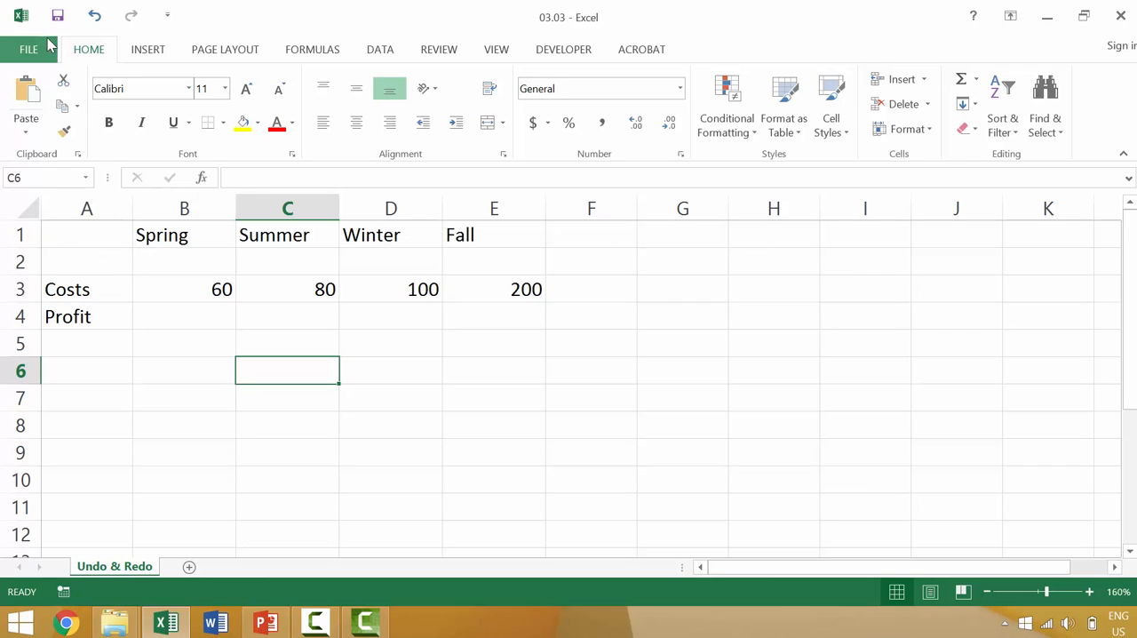
Step: Undo the clearing of the Revenue row, redoing it once before undoing it again
left_click(95, 16)
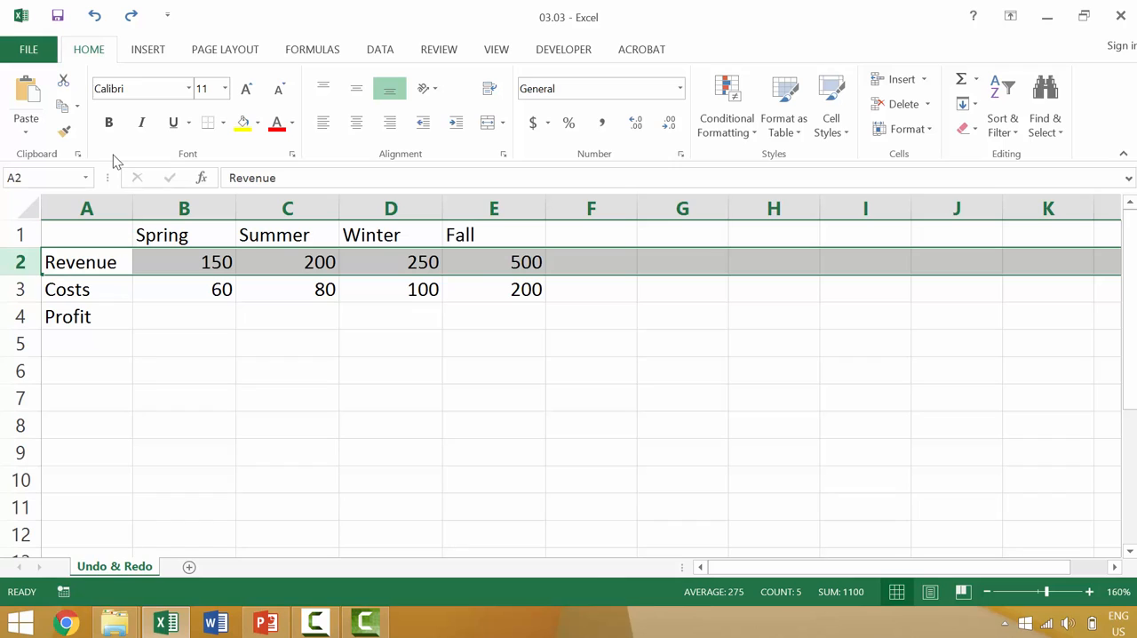
key("ctrl+y")
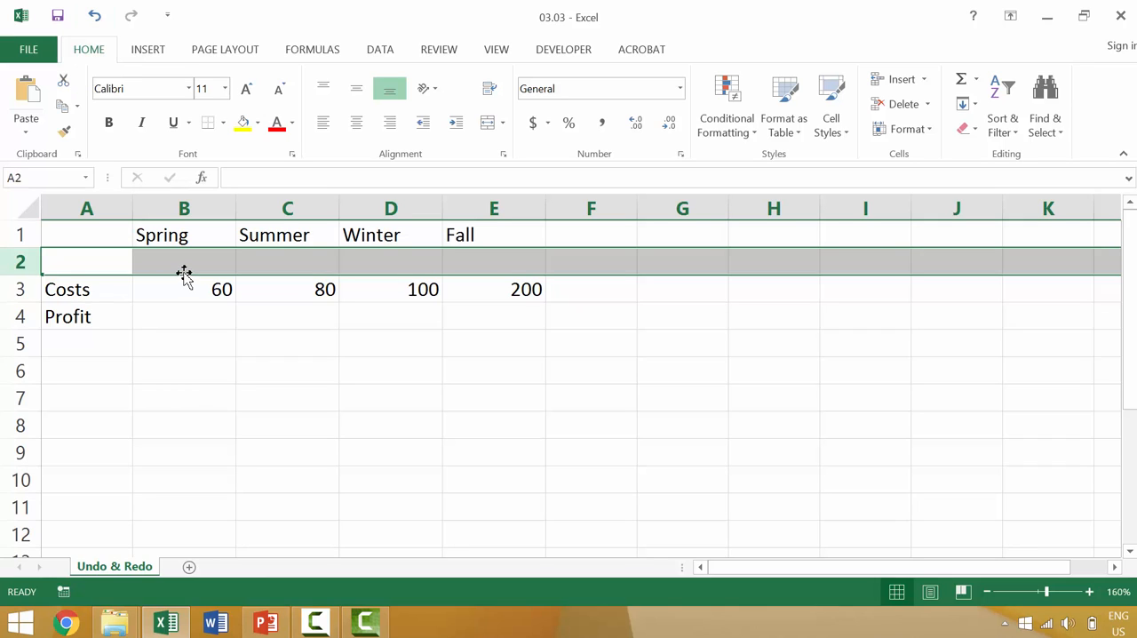
key("ctrl+z")
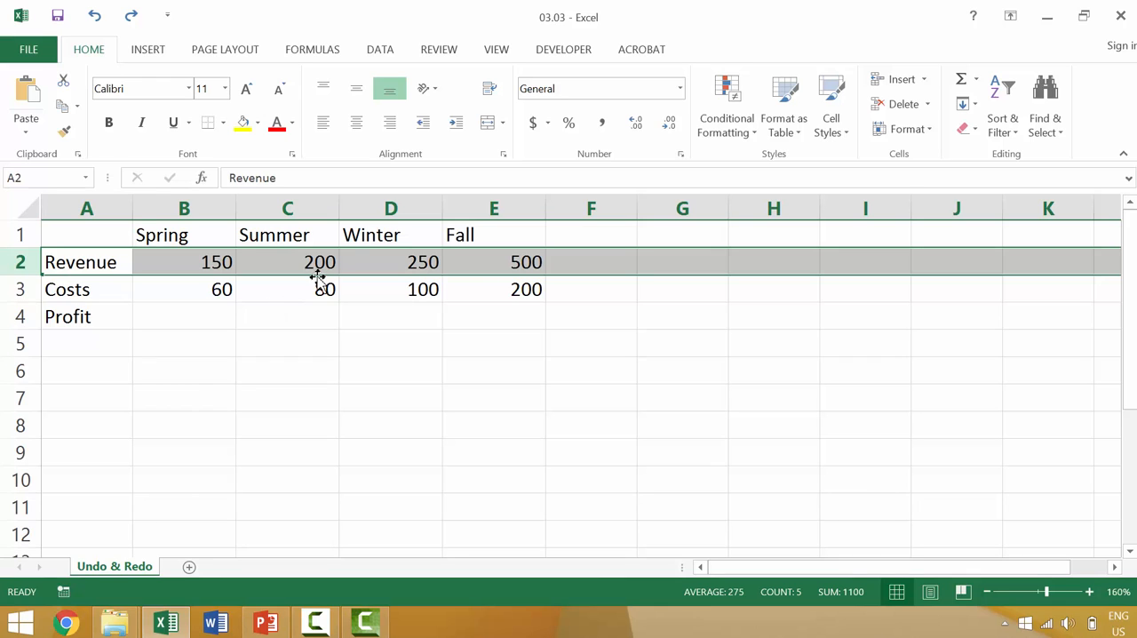
Step: Apply the red font color to the revenue and cost values in B2:E3
left_click(178, 263)
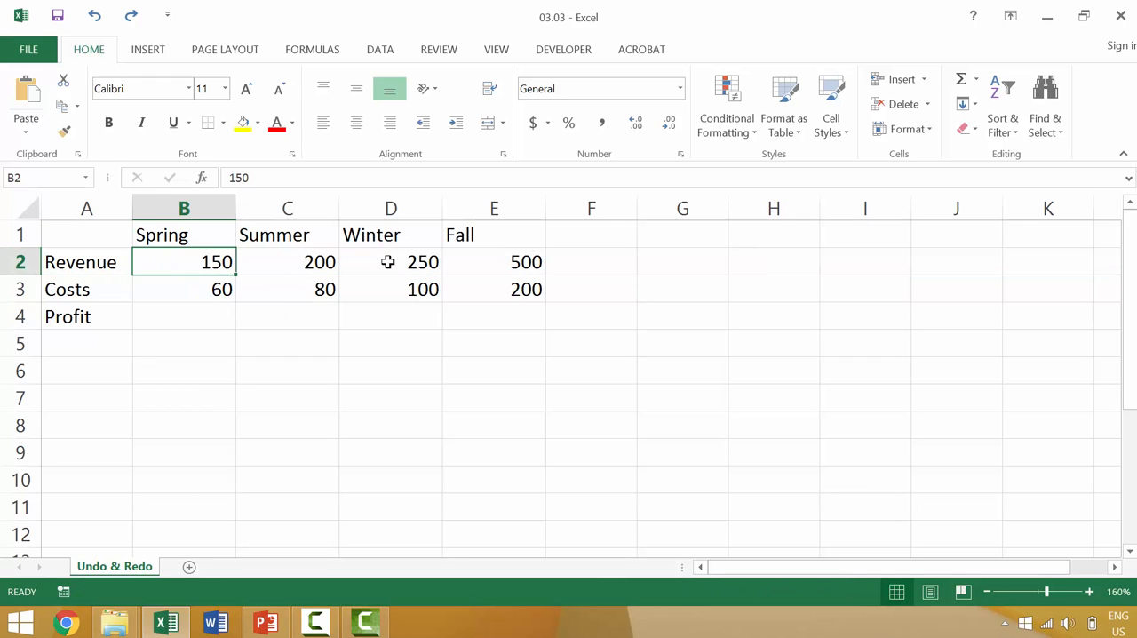
left_click(505, 286, "shift")
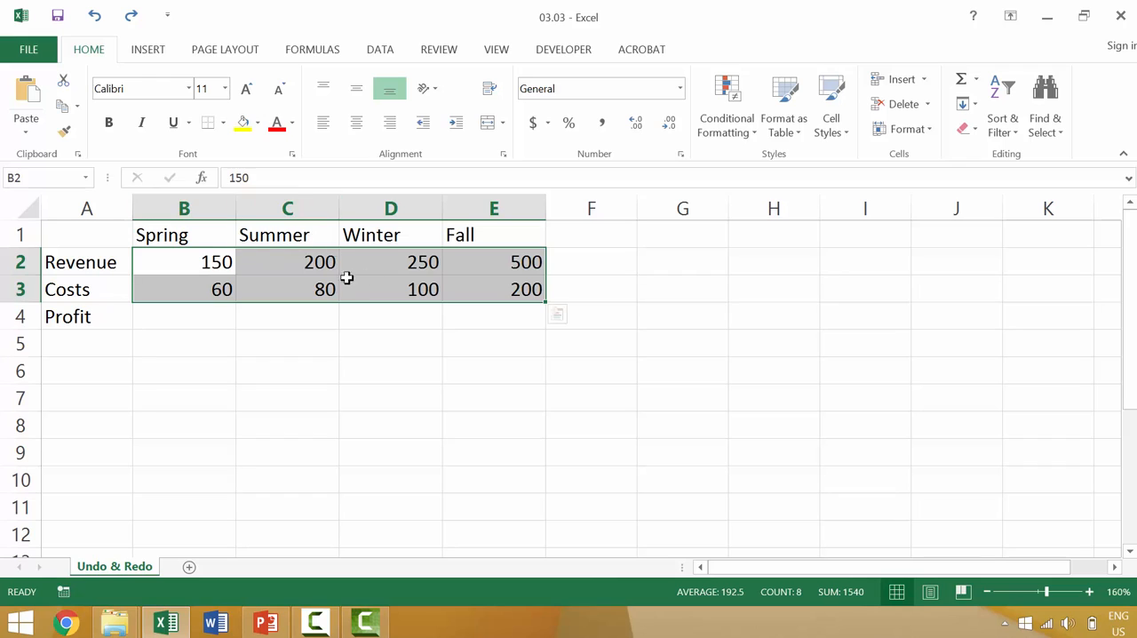
left_click(278, 126)
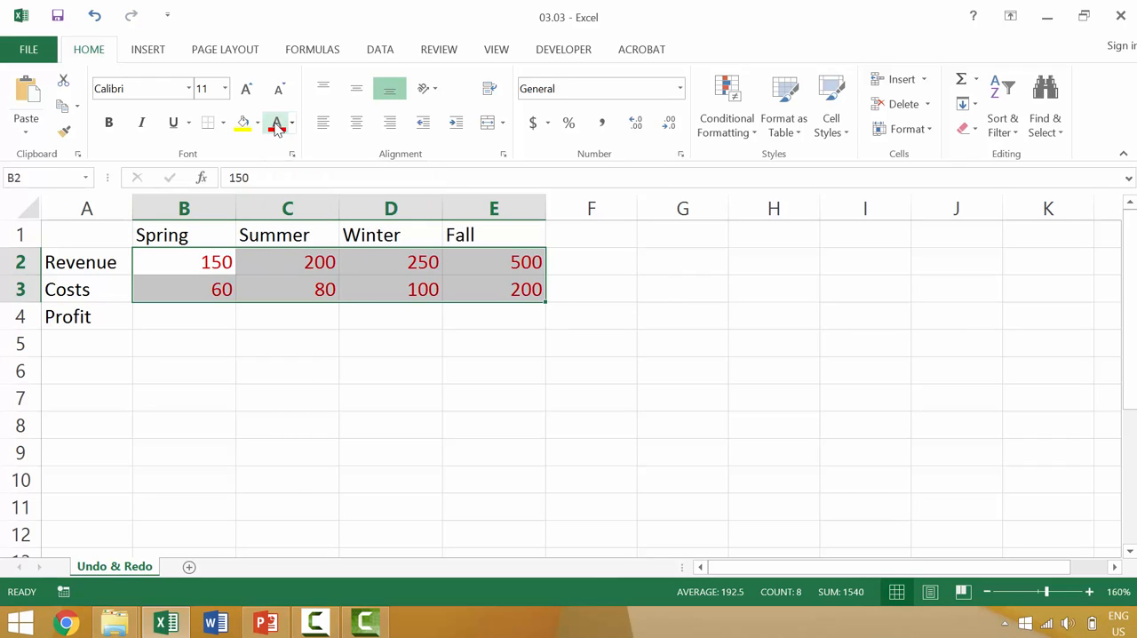
left_click(298, 355)
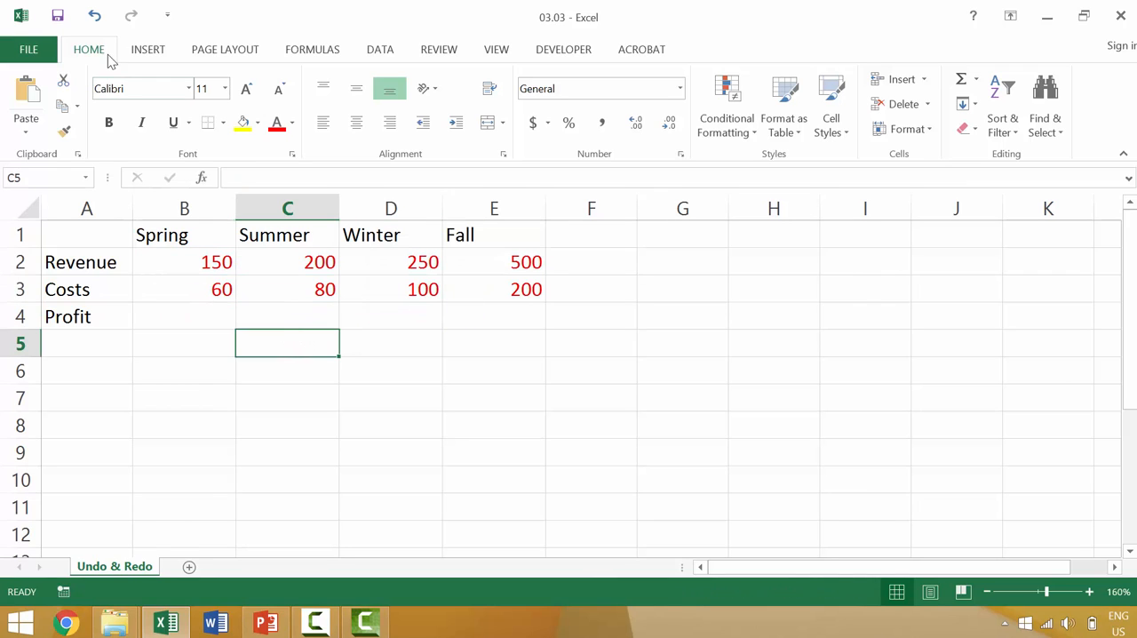
Step: Undo the red font color on B2:E3, reapplying and undoing it three more times
left_click(94, 16)
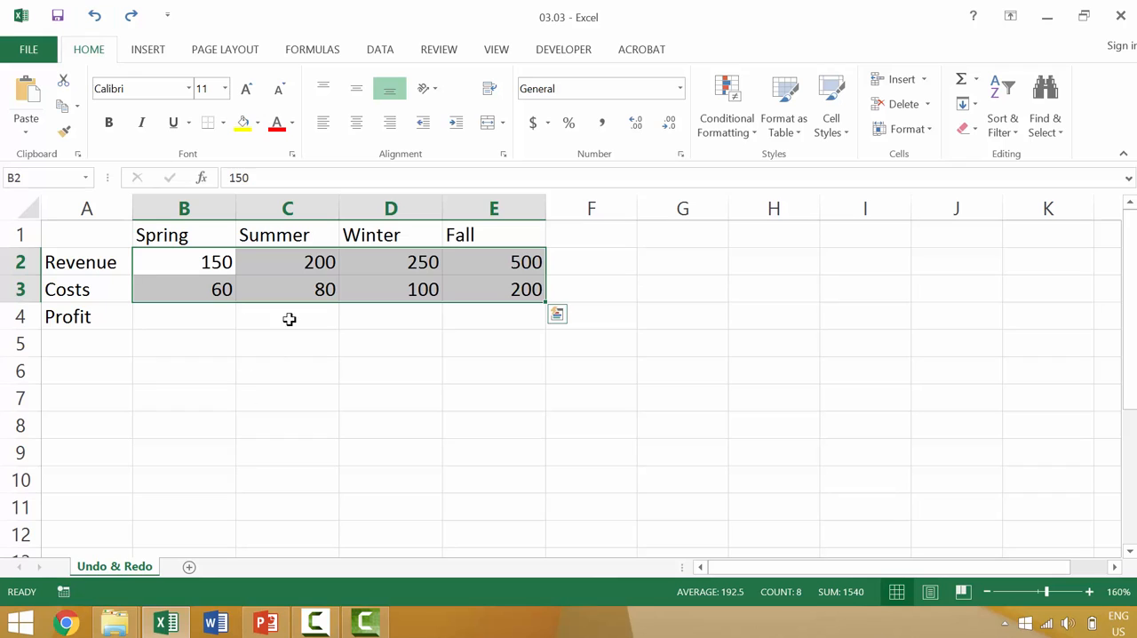
left_click(276, 124)
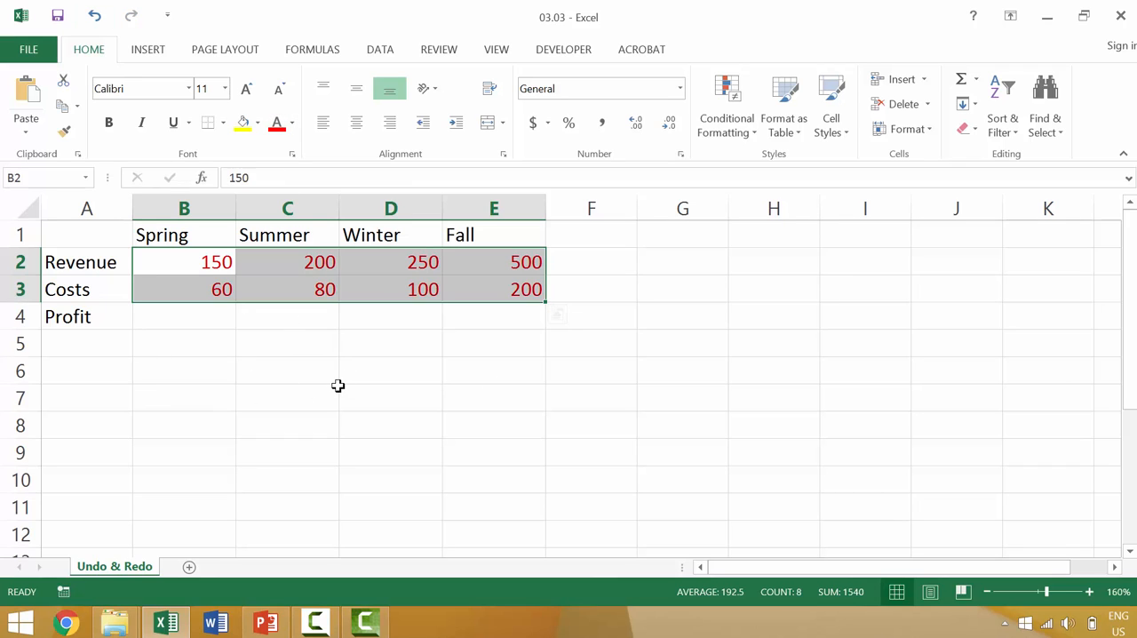
key("ctrl+z")
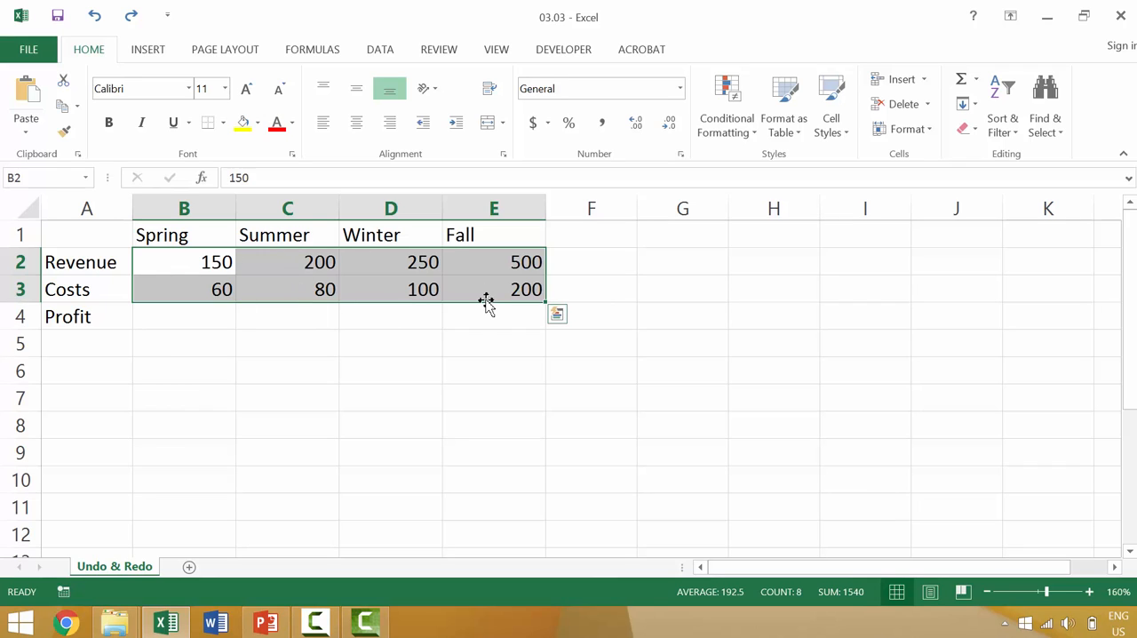
left_click(276, 123)
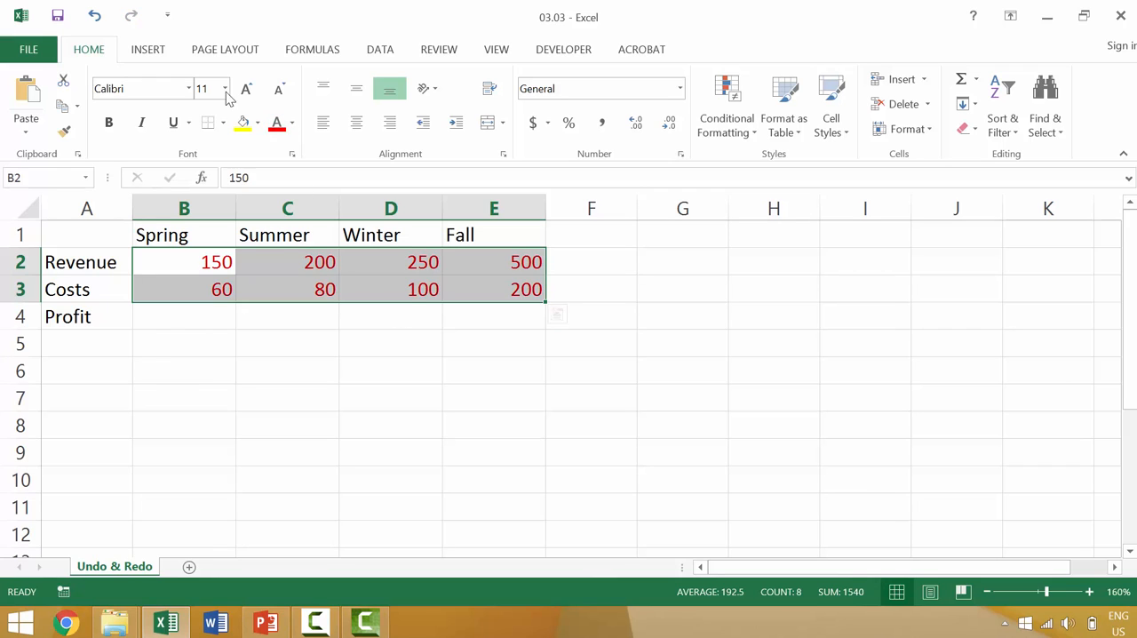
key("ctrl+z")
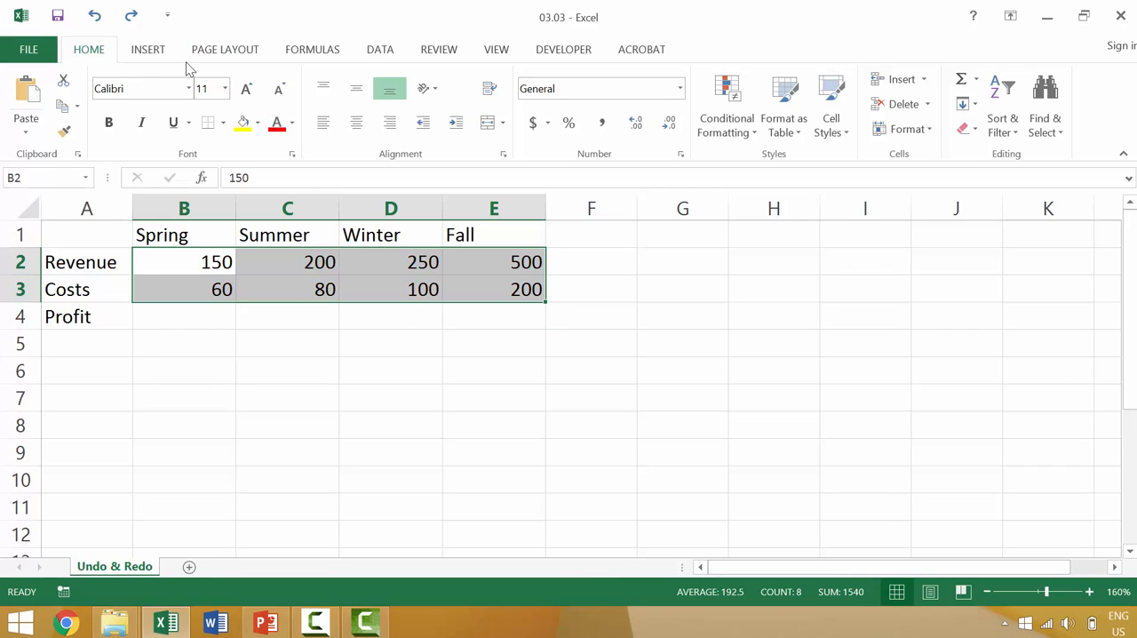
left_click(276, 122)
key("ctrl+z")
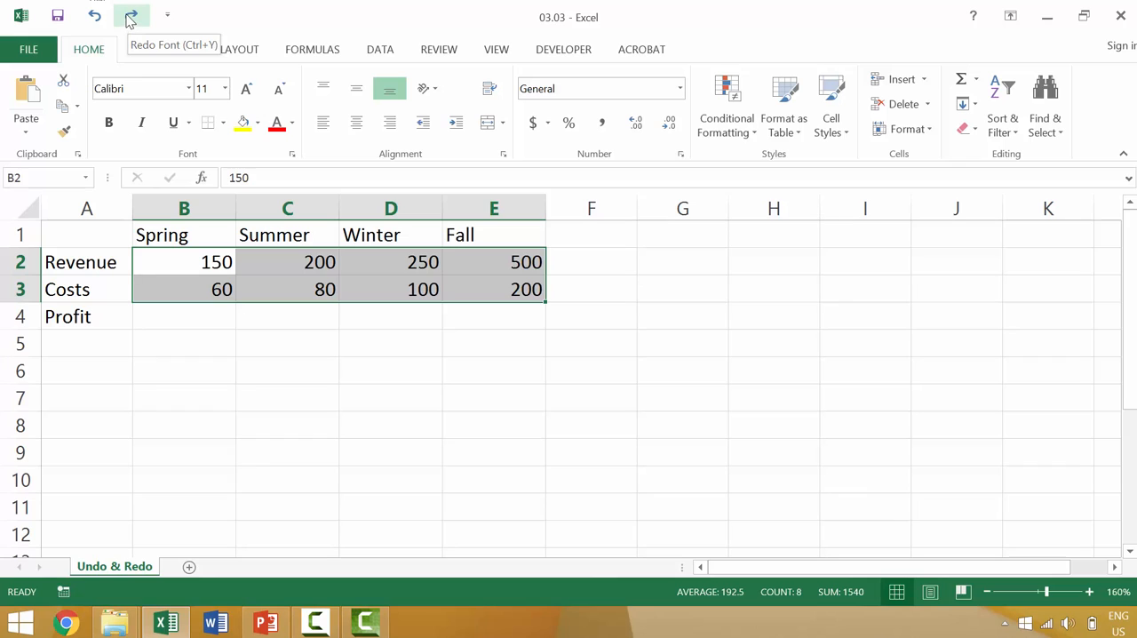
Step: Alternate redoing and undoing the red font color on B2:E3 three times, finishing with it undone
left_click(130, 18)
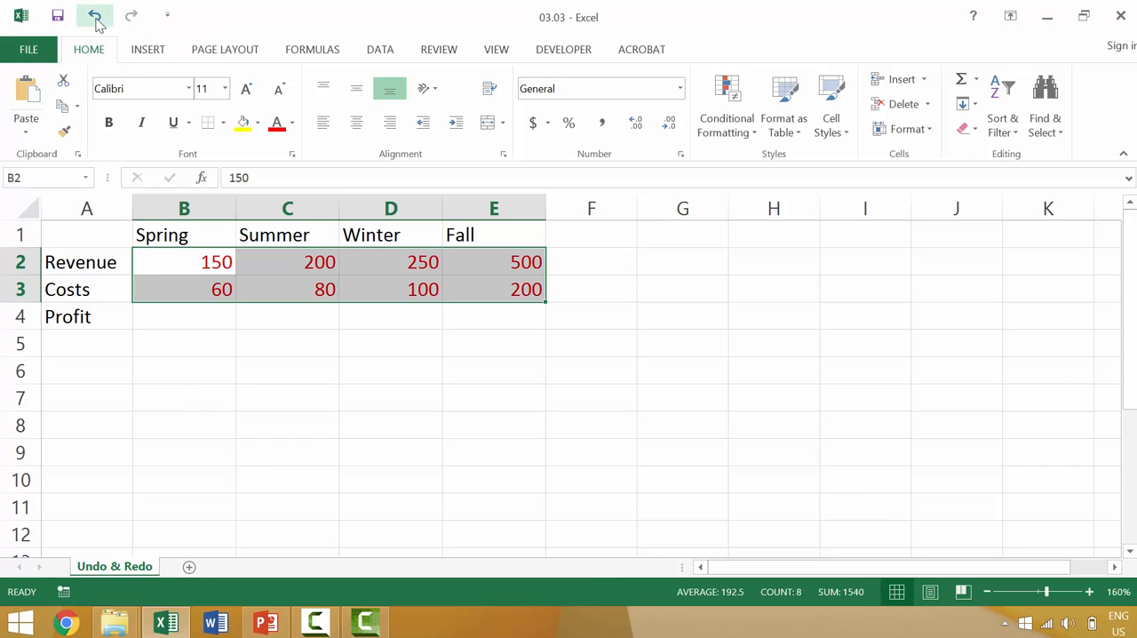
left_click(95, 18)
left_click(130, 18)
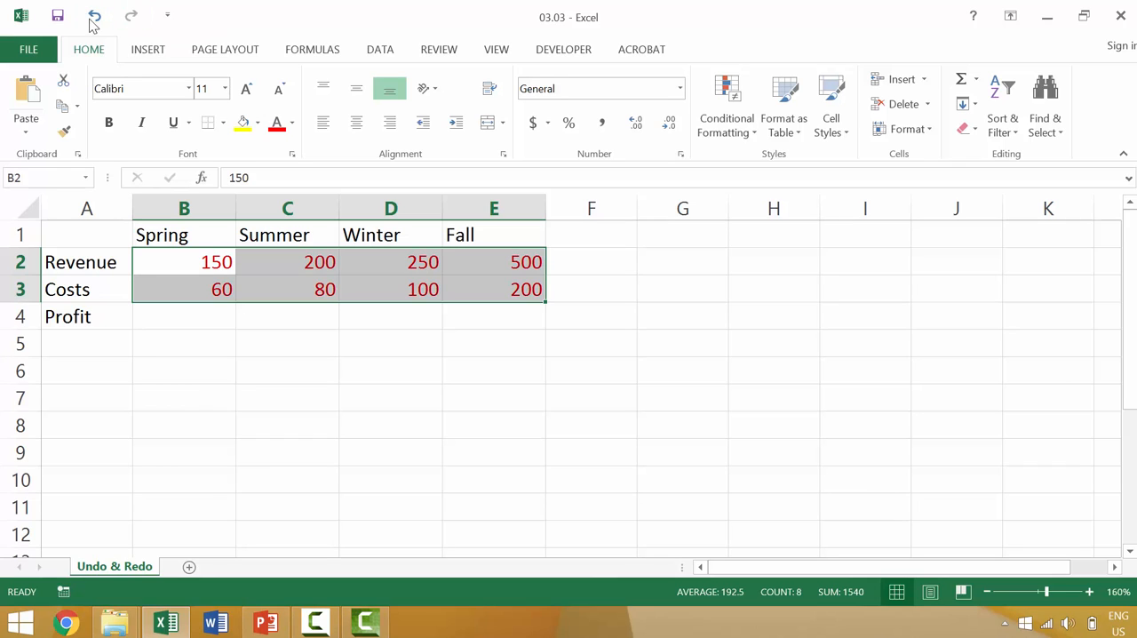
left_click(95, 18)
left_click(131, 18)
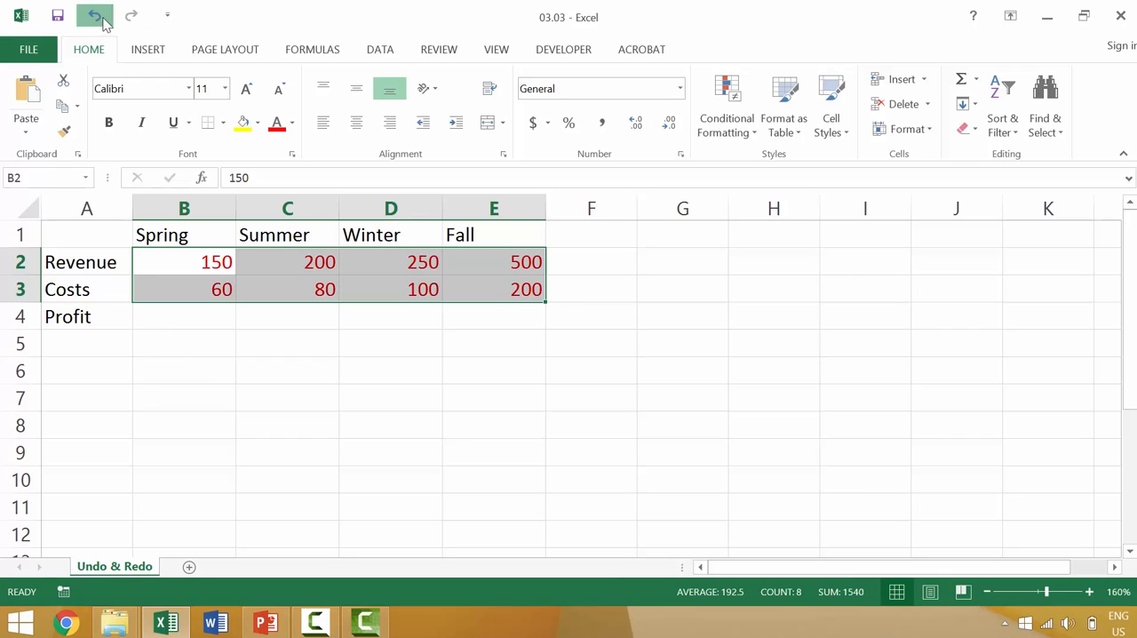
left_click(95, 18)
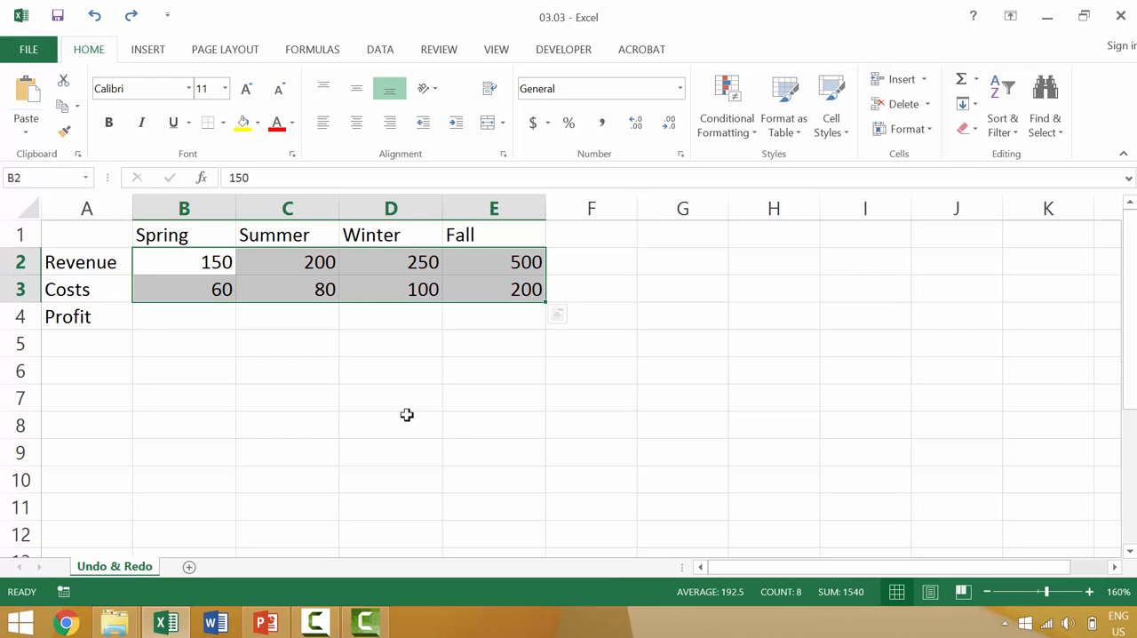
Step: Fill the revenue and cost values in B2:E3 with yellow, undoing and redoing the fill once
left_click(289, 371)
left_click(186, 256)
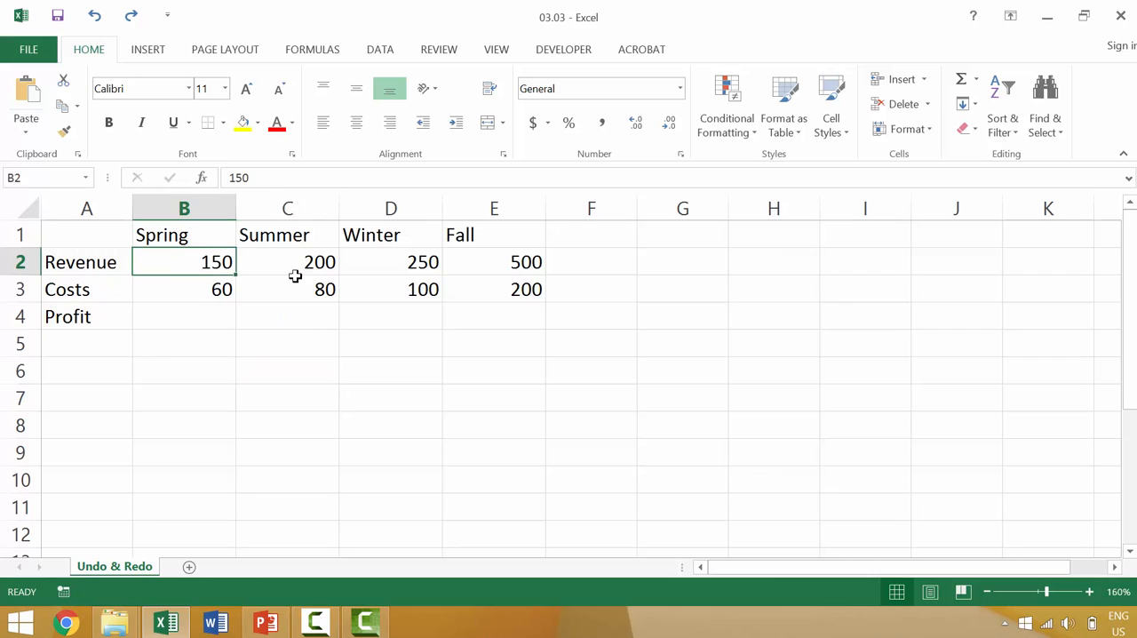
left_click(507, 287, "shift")
left_click(242, 121)
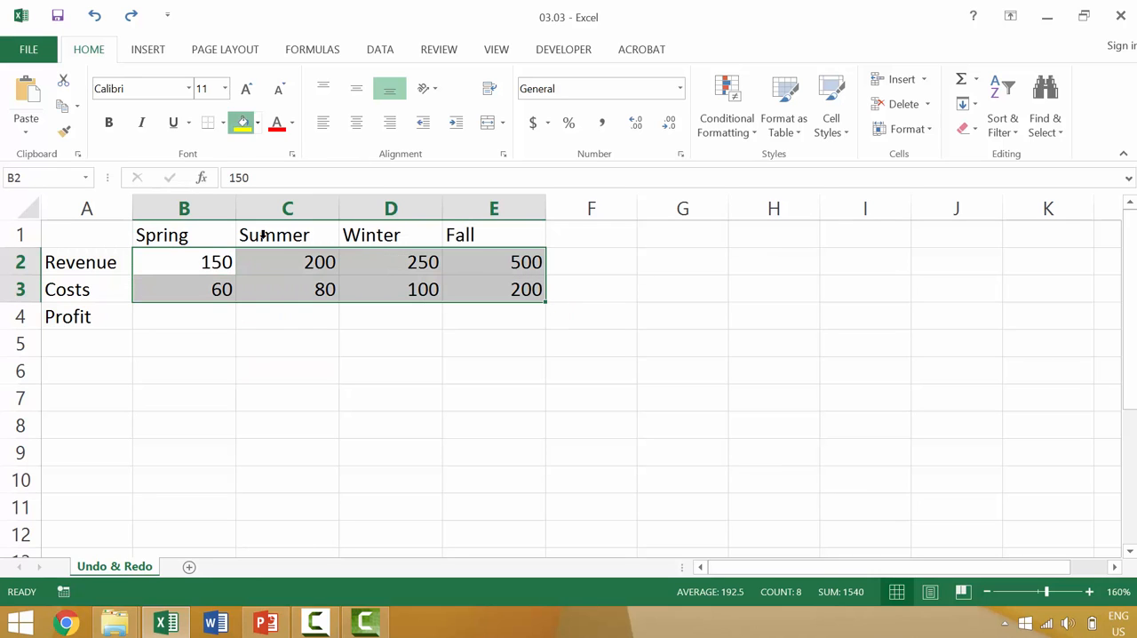
left_click(310, 355)
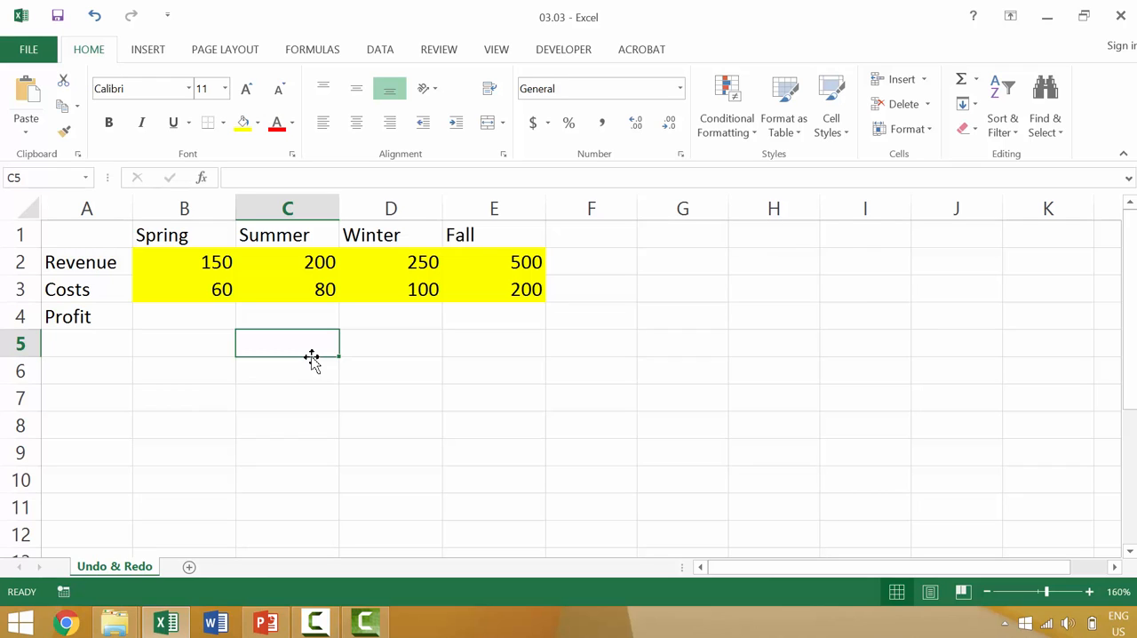
key("ctrl+z")
key("ctrl+y")
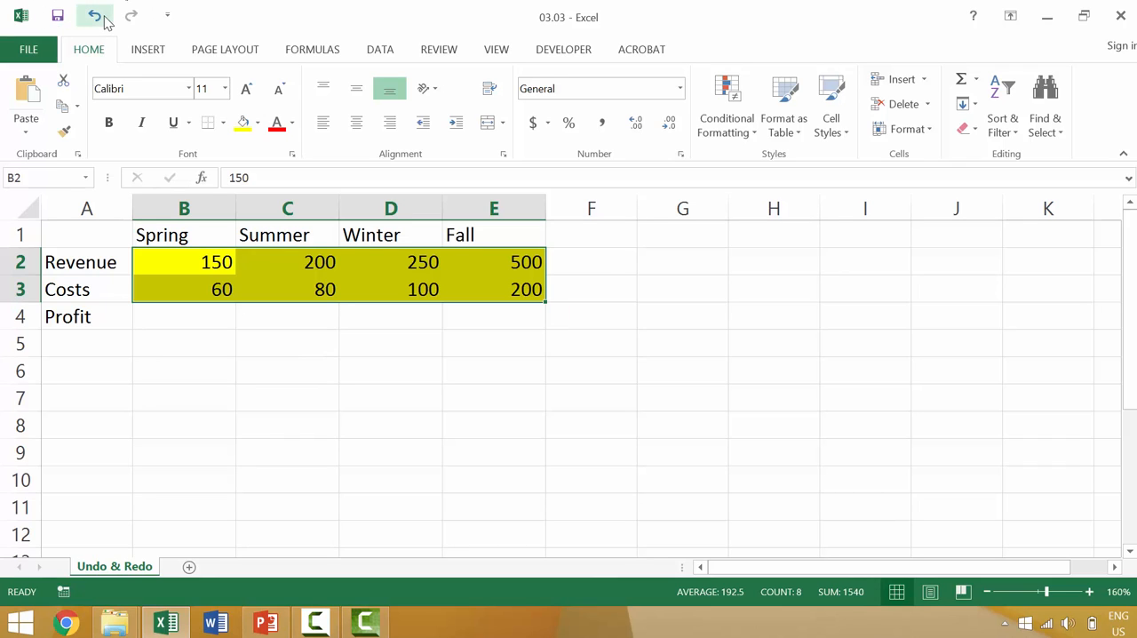
Step: Remove the Undo and Redo commands from the Quick Access Toolbar through its More Commands customization options
left_click(169, 16)
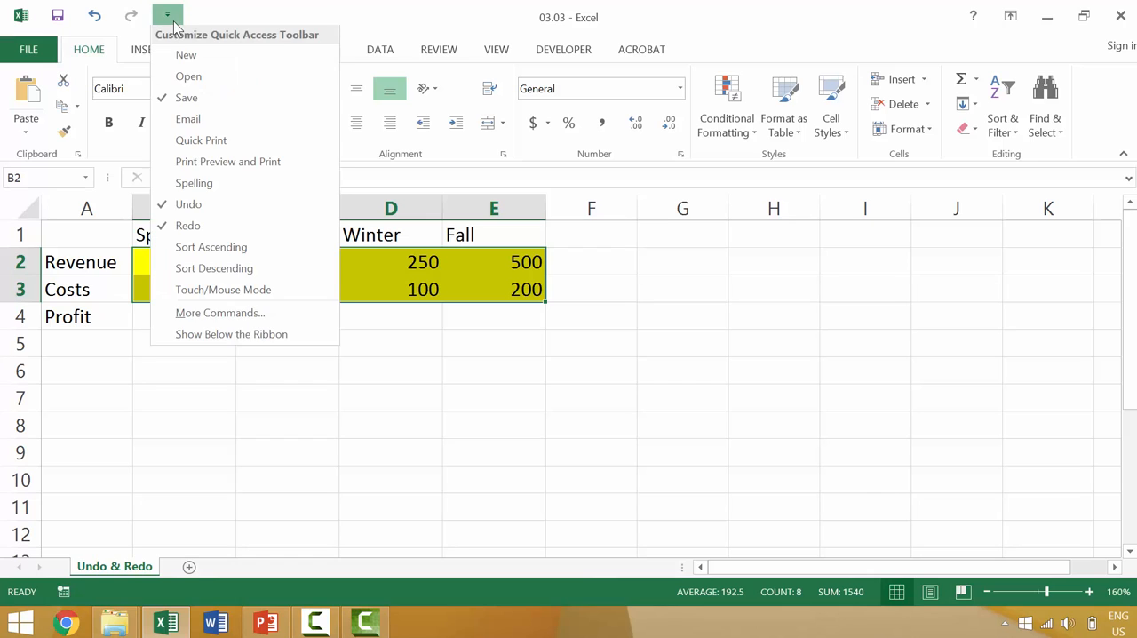
left_click(249, 316)
left_click(805, 159)
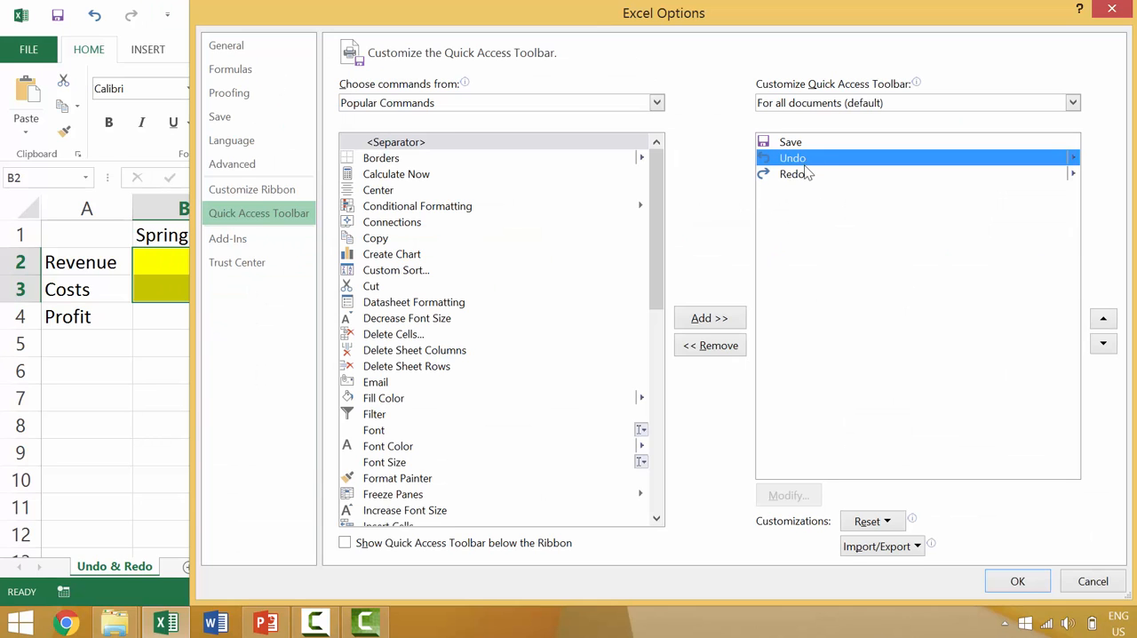
left_click(734, 345)
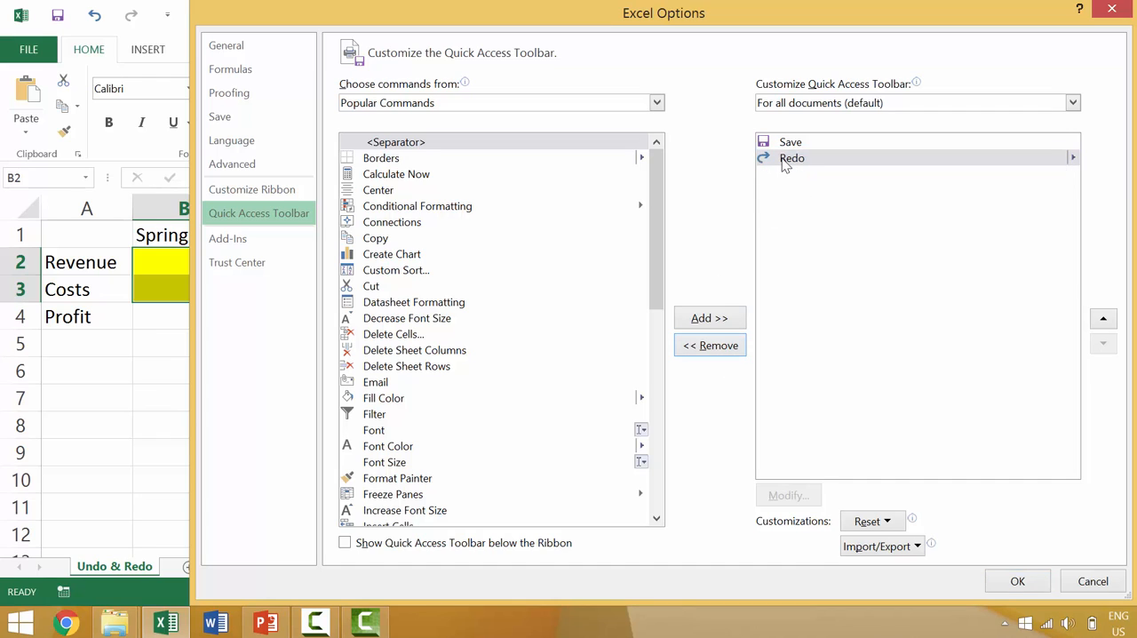
left_click(724, 345)
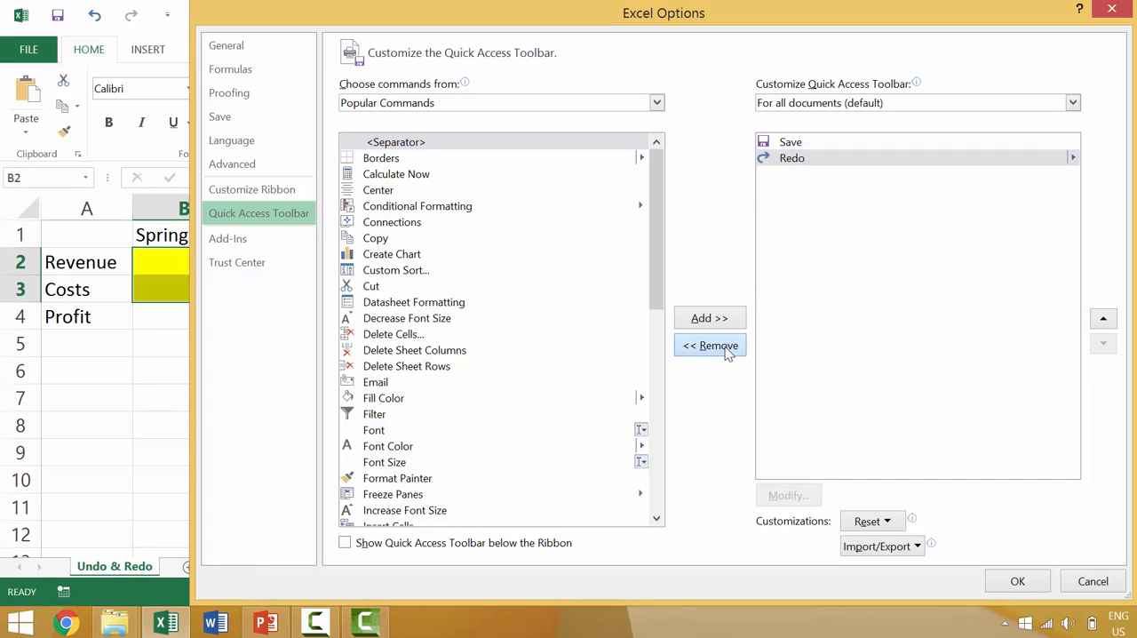
Step: Add the Undo and Redo commands from Popular Commands back to the Quick Access Toolbar and apply the change
left_click(427, 103)
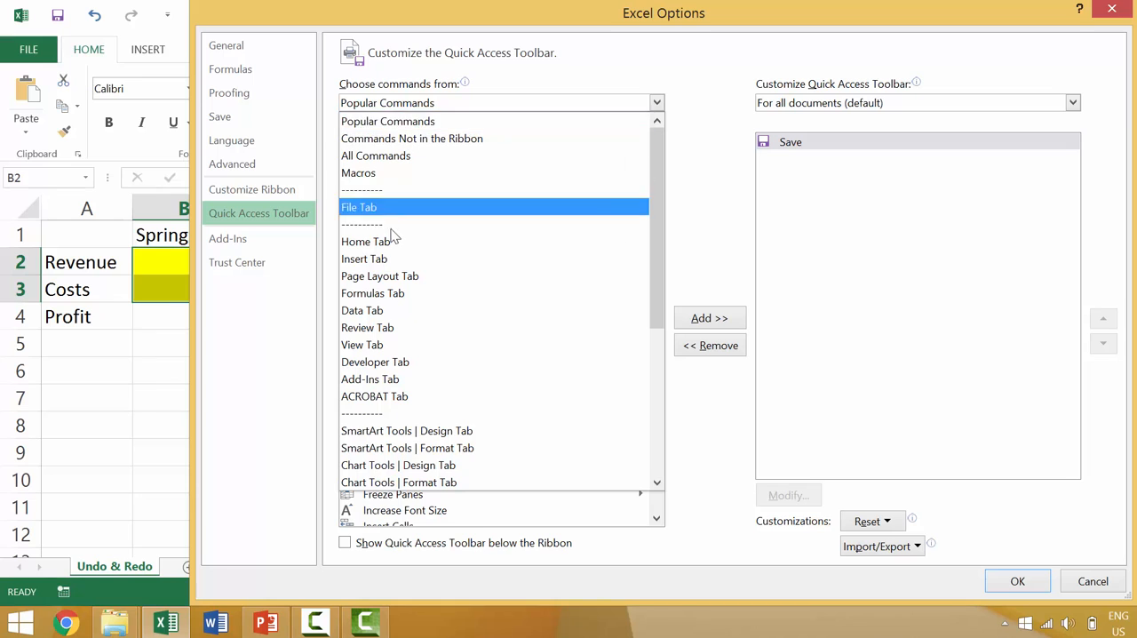
left_click(408, 104)
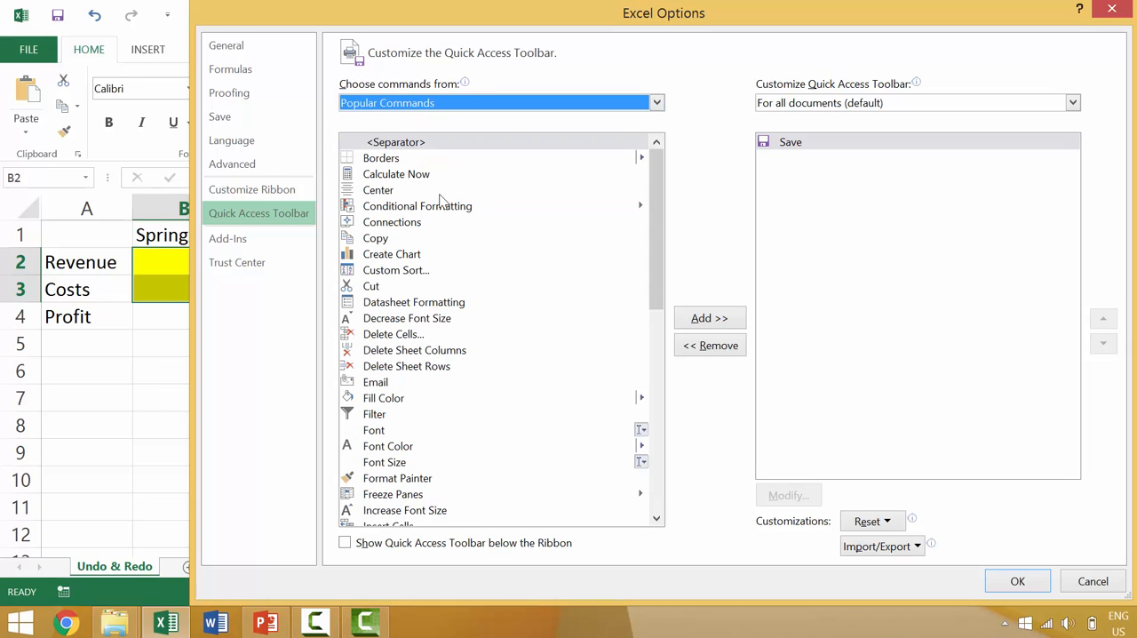
left_click_drag(658, 243, 674, 388)
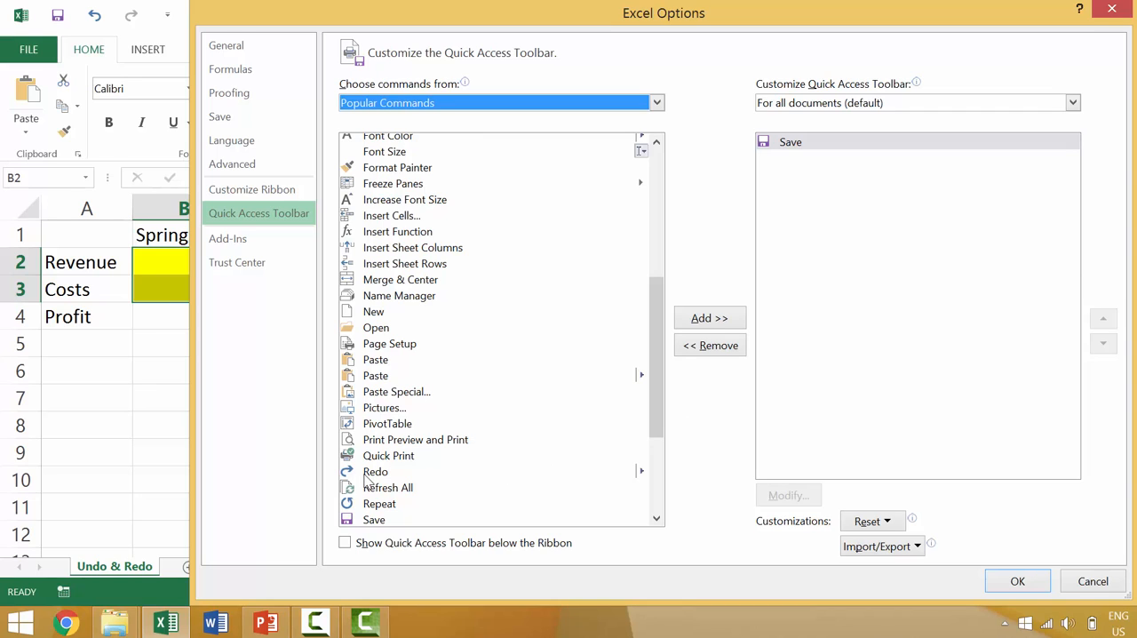
scroll(411, 507, "down", 4)
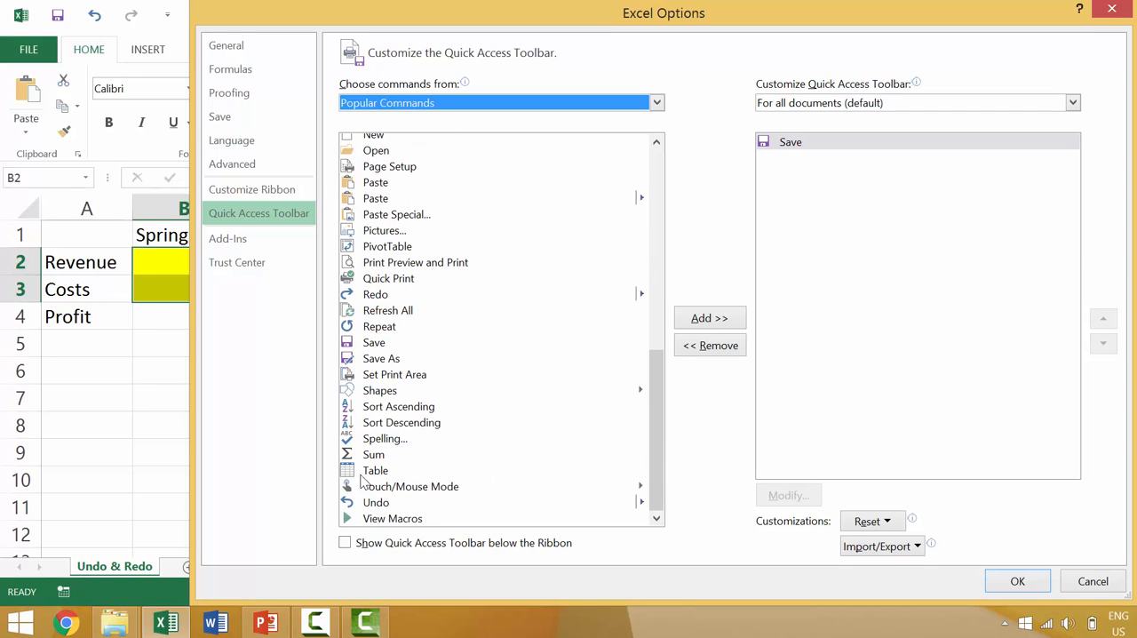
left_click(369, 505)
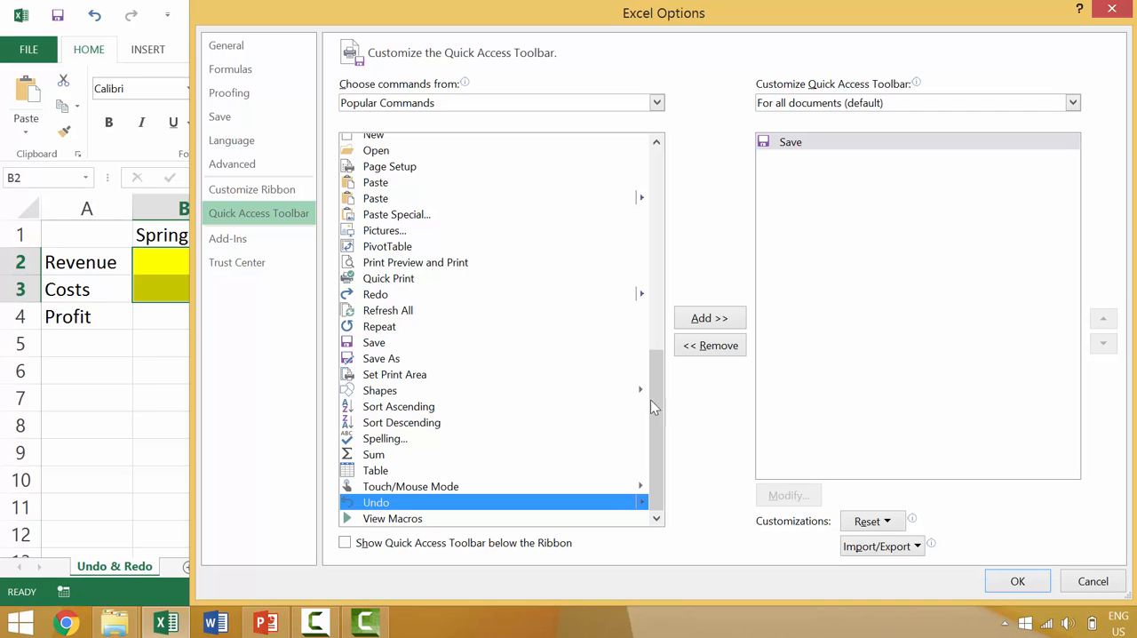
left_click(721, 318)
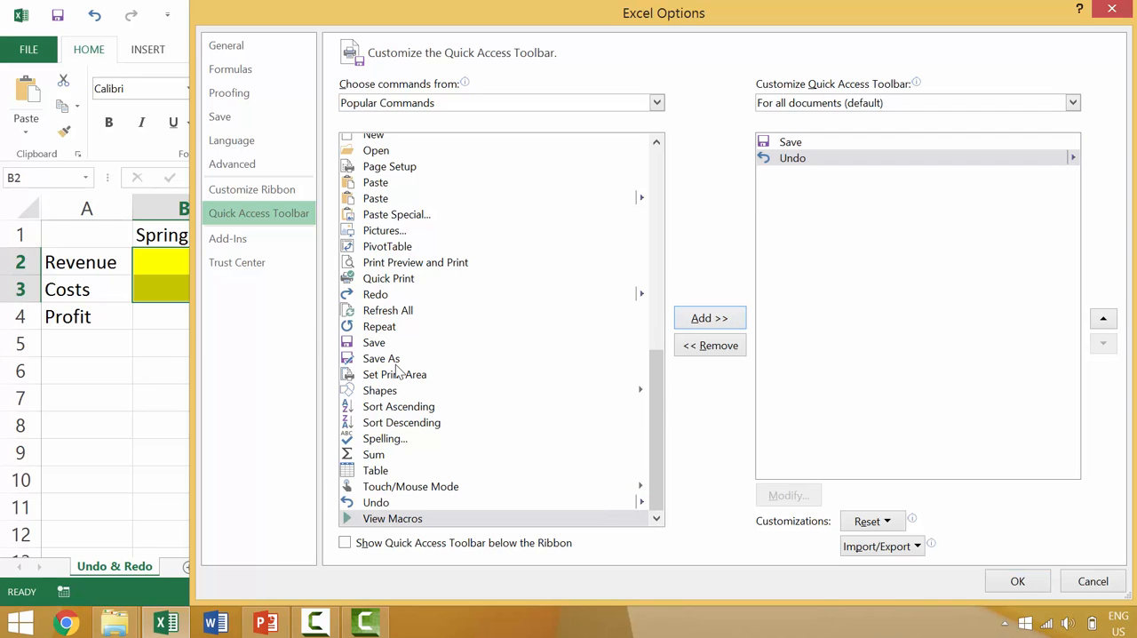
left_click(379, 283)
left_click(377, 297)
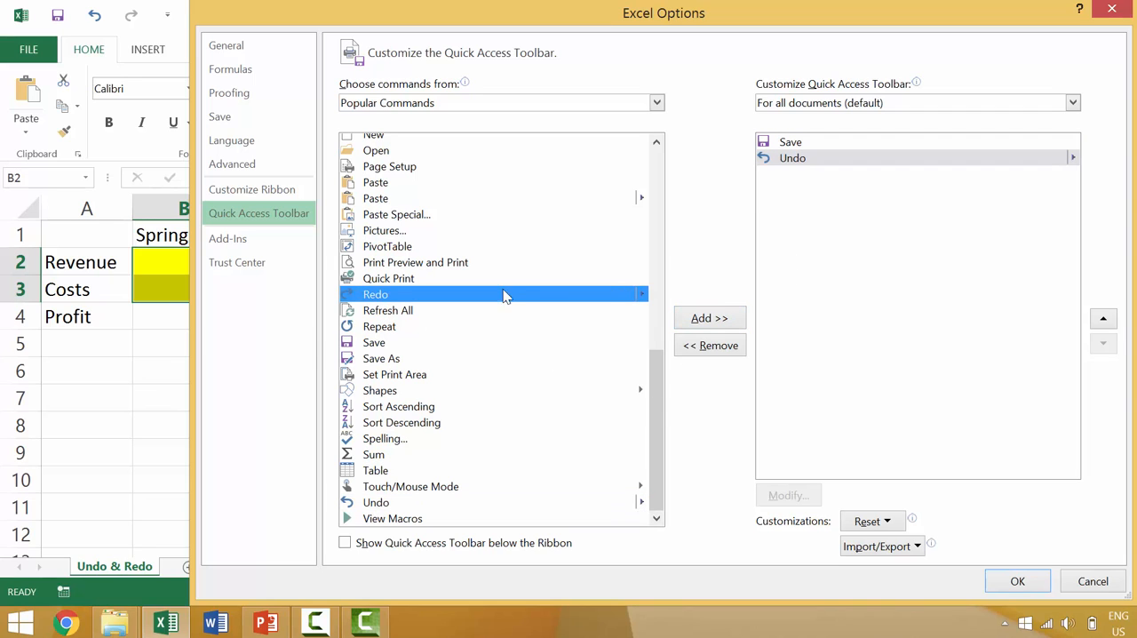
left_click(714, 321)
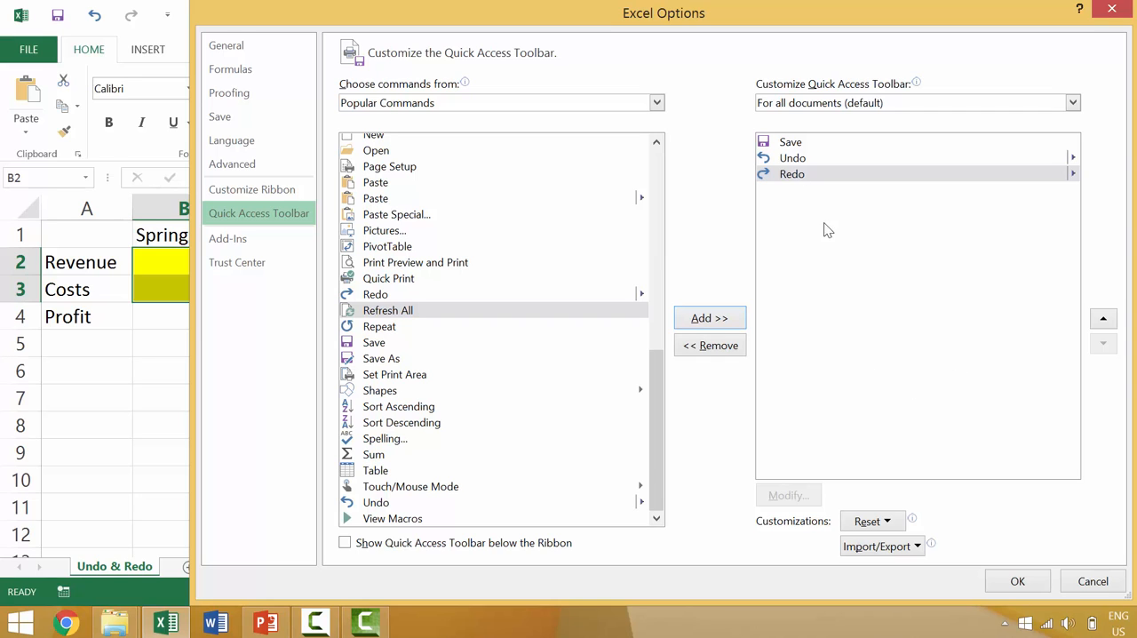
left_click(1017, 581)
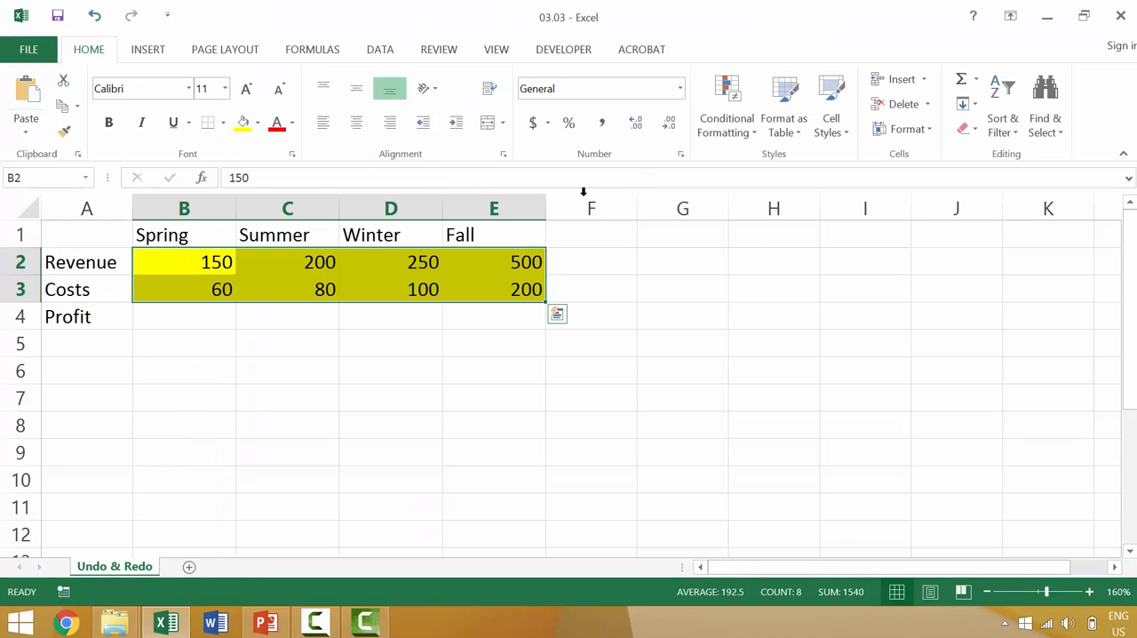
Step: Apply red font color to the revenue and cost values in B2:E3 and deselect the range
left_click(286, 316)
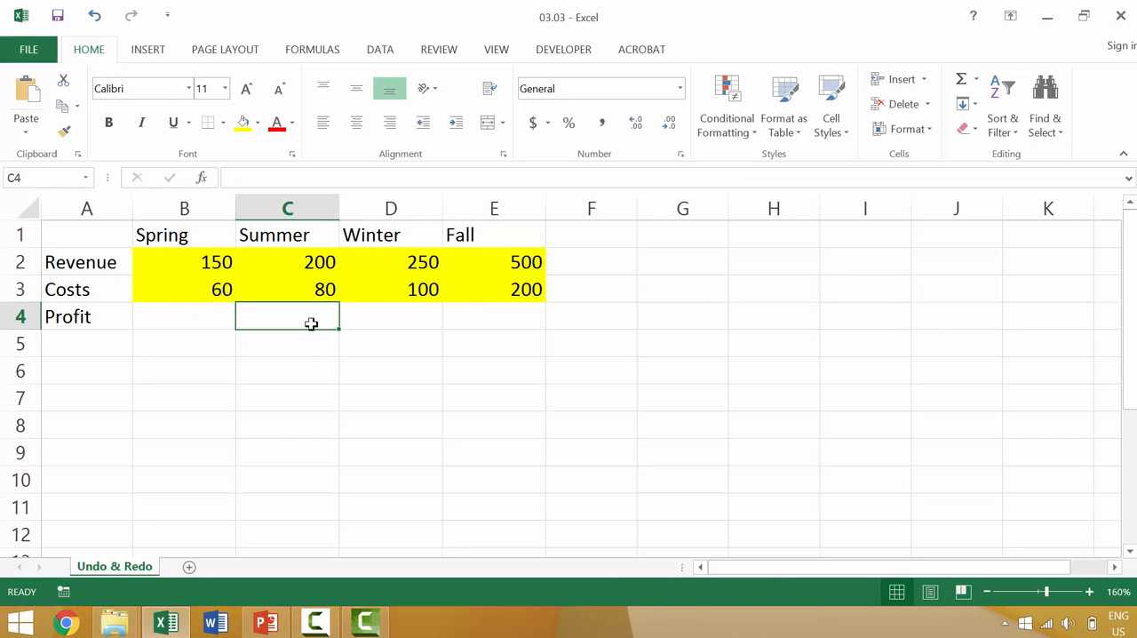
left_click(212, 256)
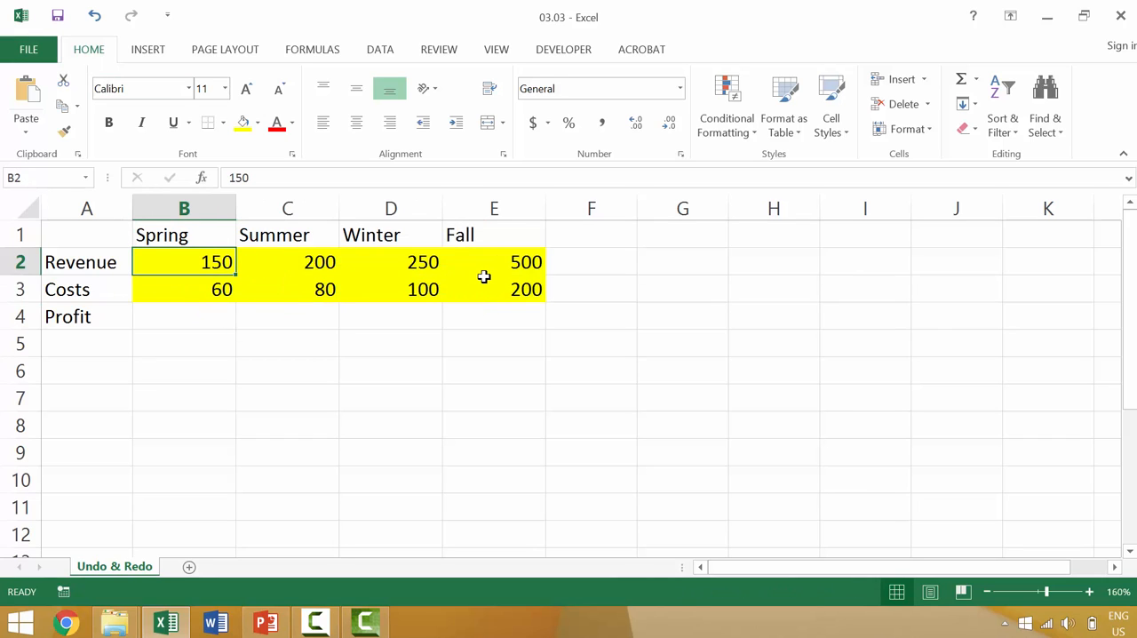
left_click(496, 288, "shift")
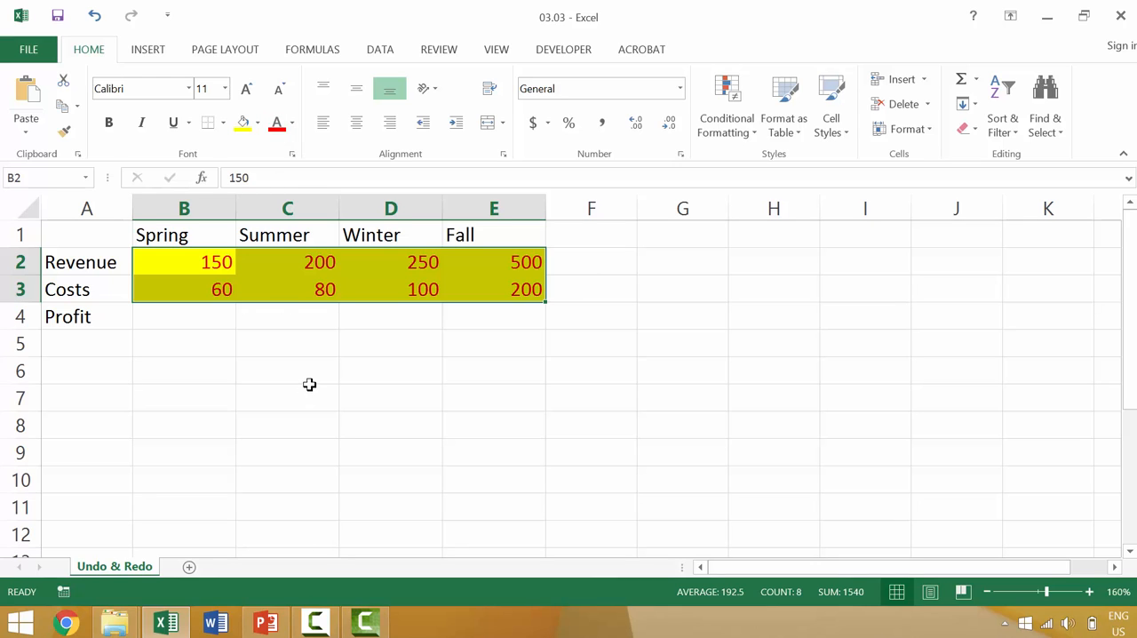
key("ctrl+q")
left_click(282, 399)
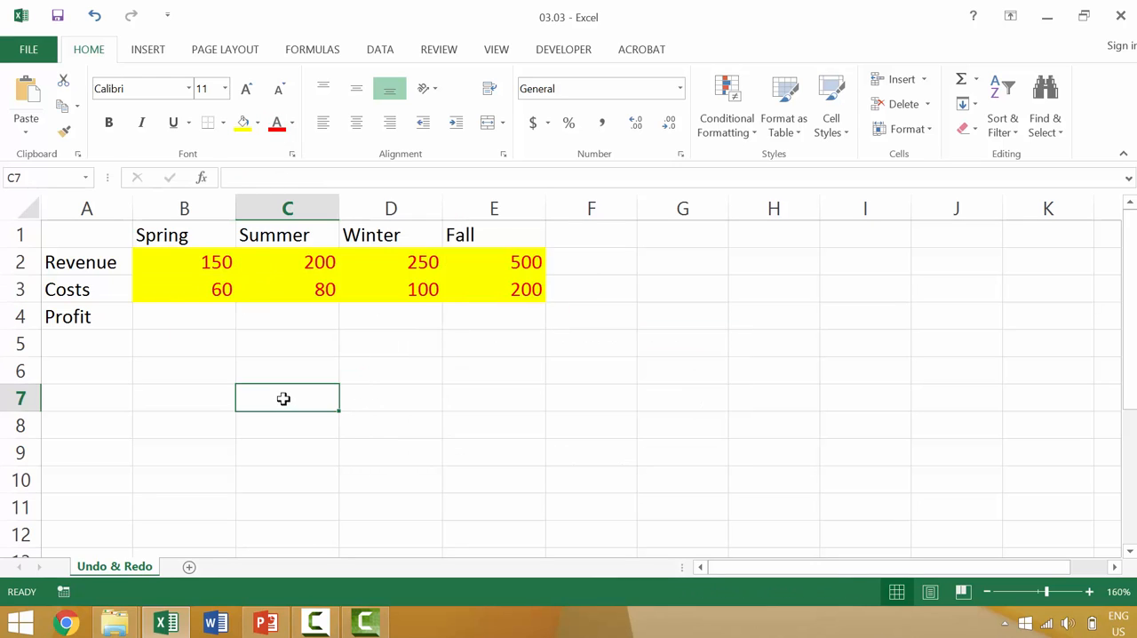
Step: Undo and redo the red font color on B2:E3, finishing with both the font color and the yellow fill undone
key("ctrl+z")
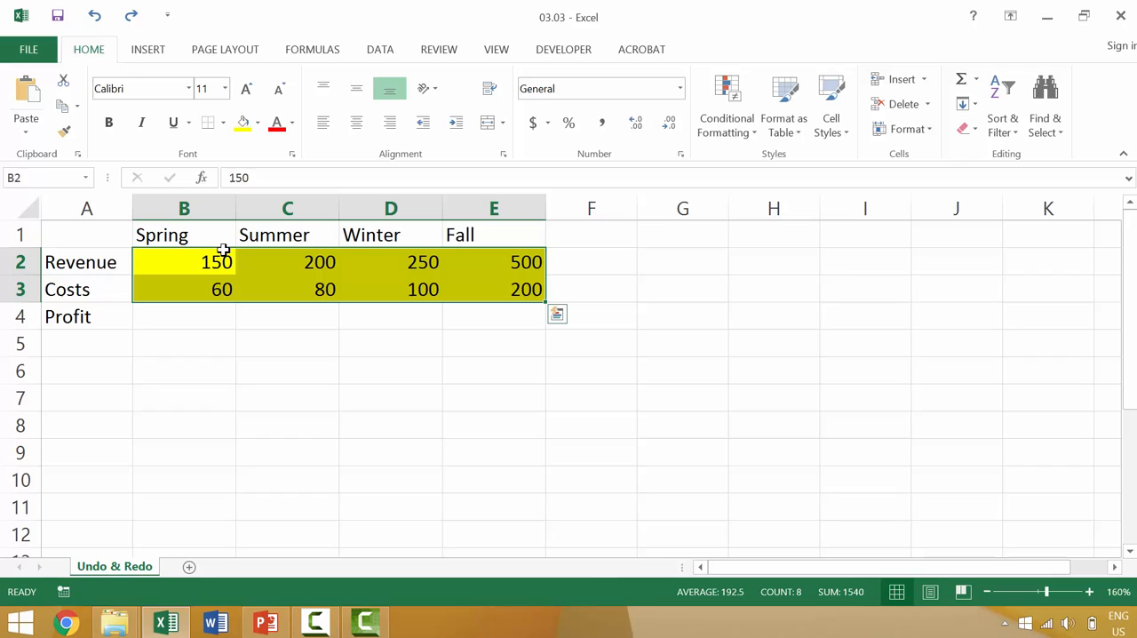
left_click(95, 16)
left_click(129, 16)
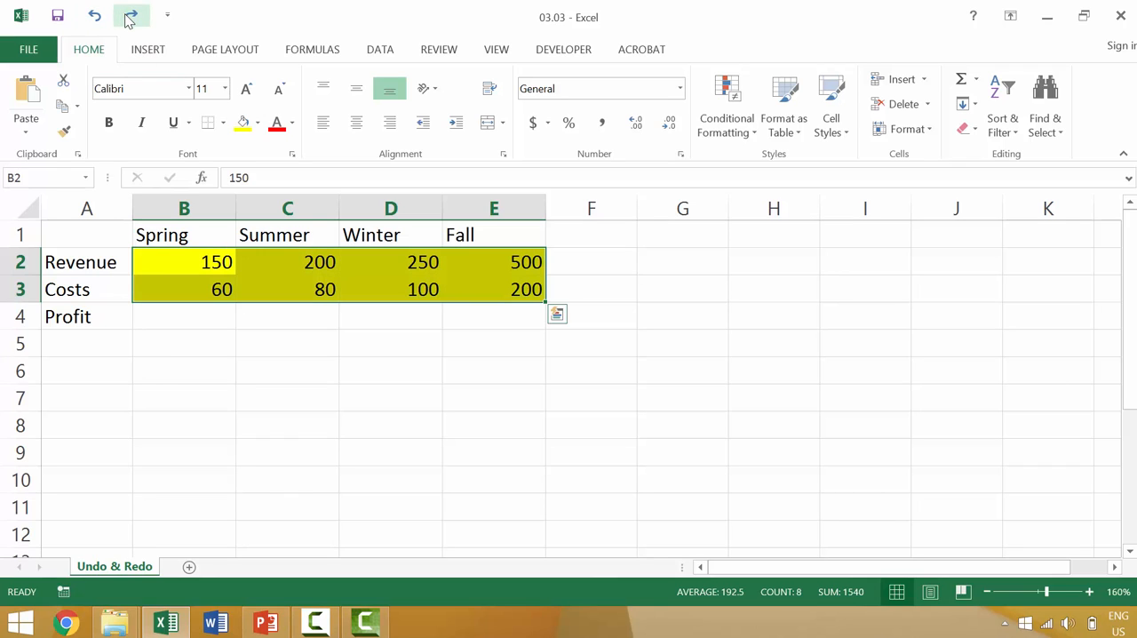
left_click(129, 17)
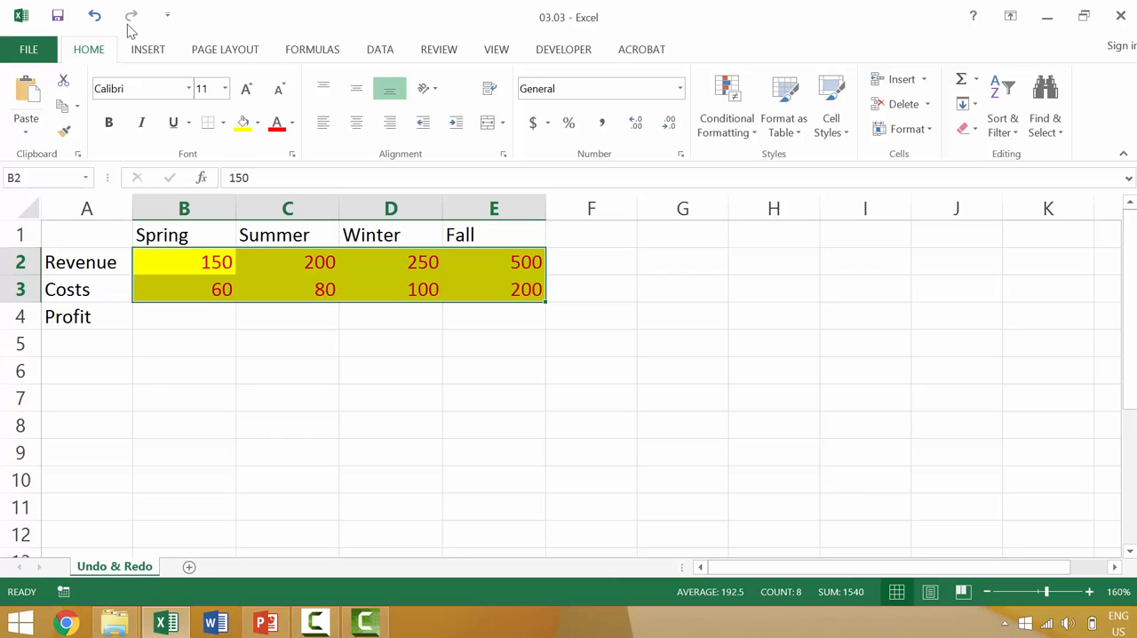
left_click(96, 18)
left_click(97, 18)
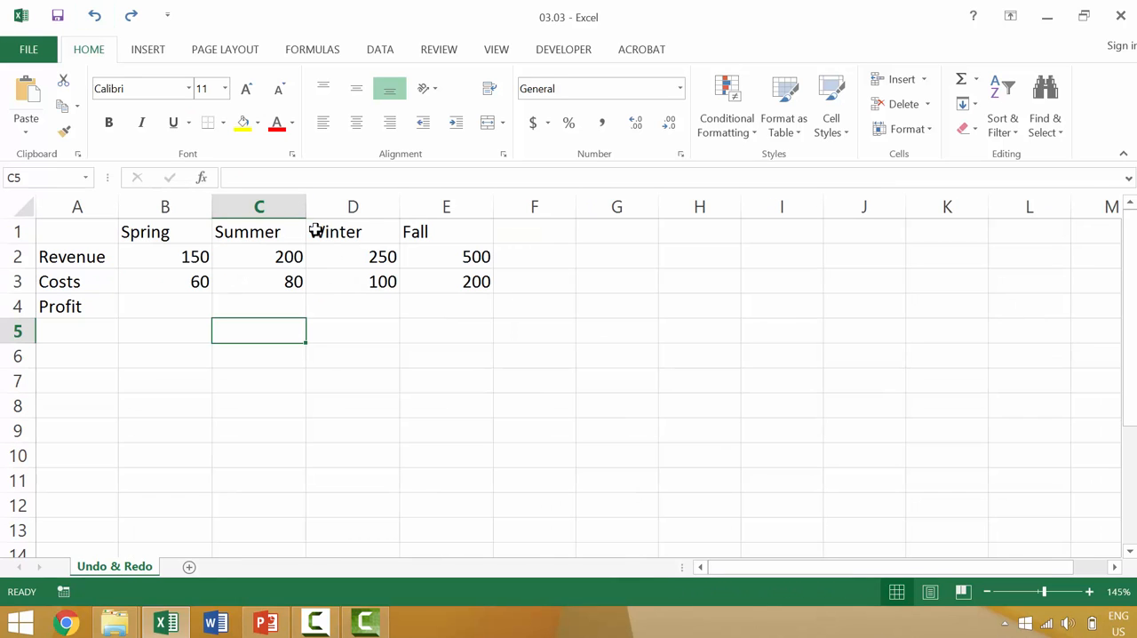
Step: Add a new worksheet and enter DATA in its cell A1
left_click(189, 567)
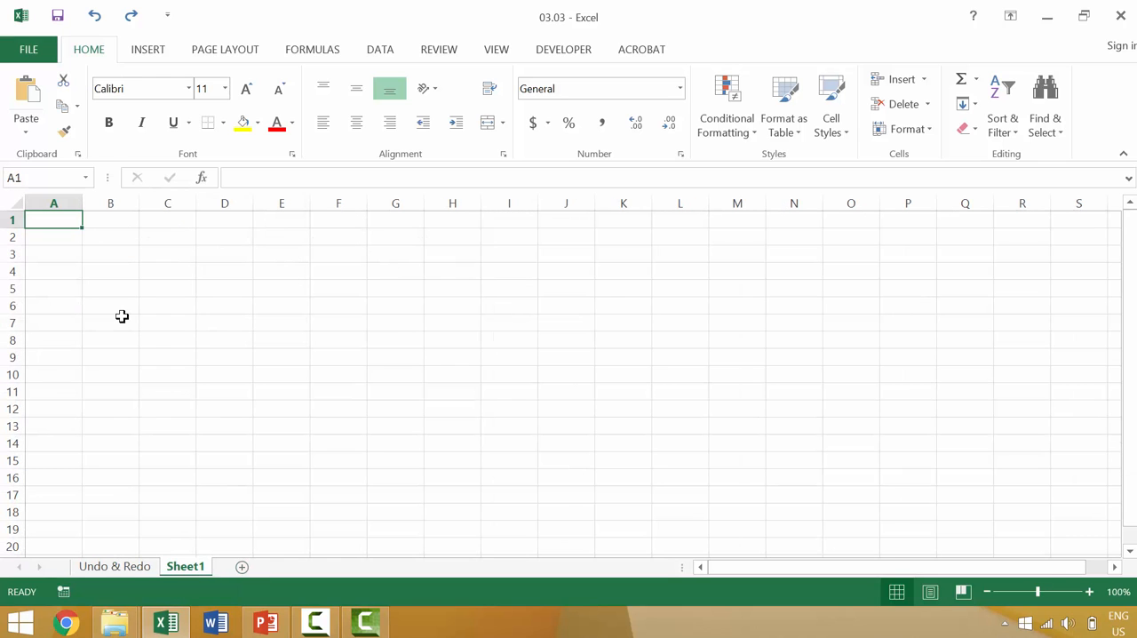
type("DATA")
key("Return")
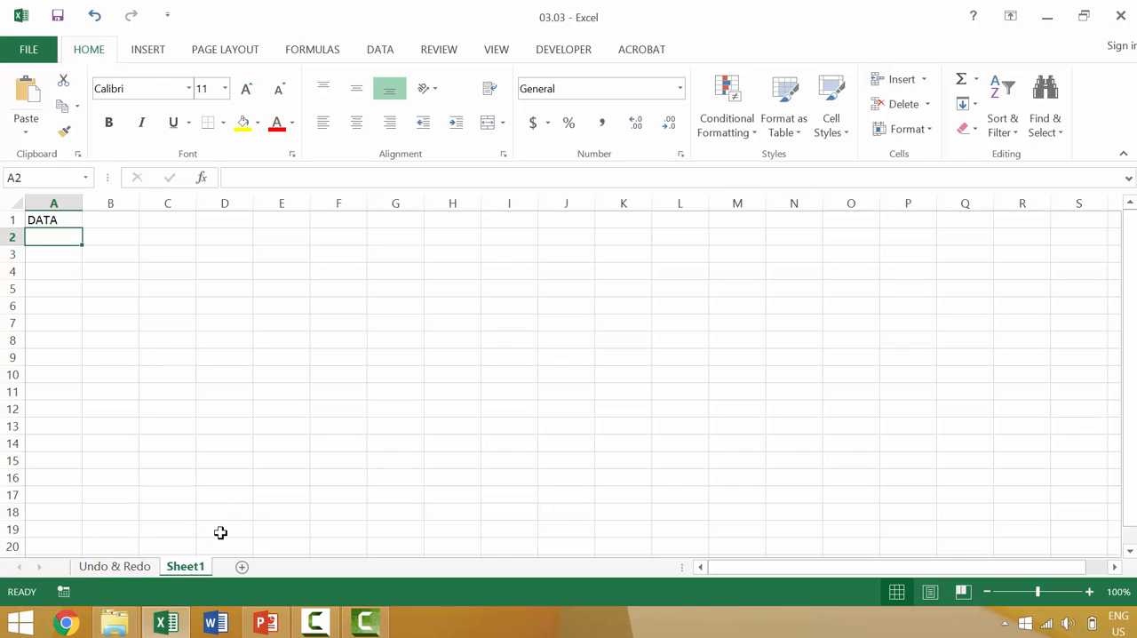
Step: Delete the worksheet containing DATA, confirming its permanent removal
right_click(199, 572)
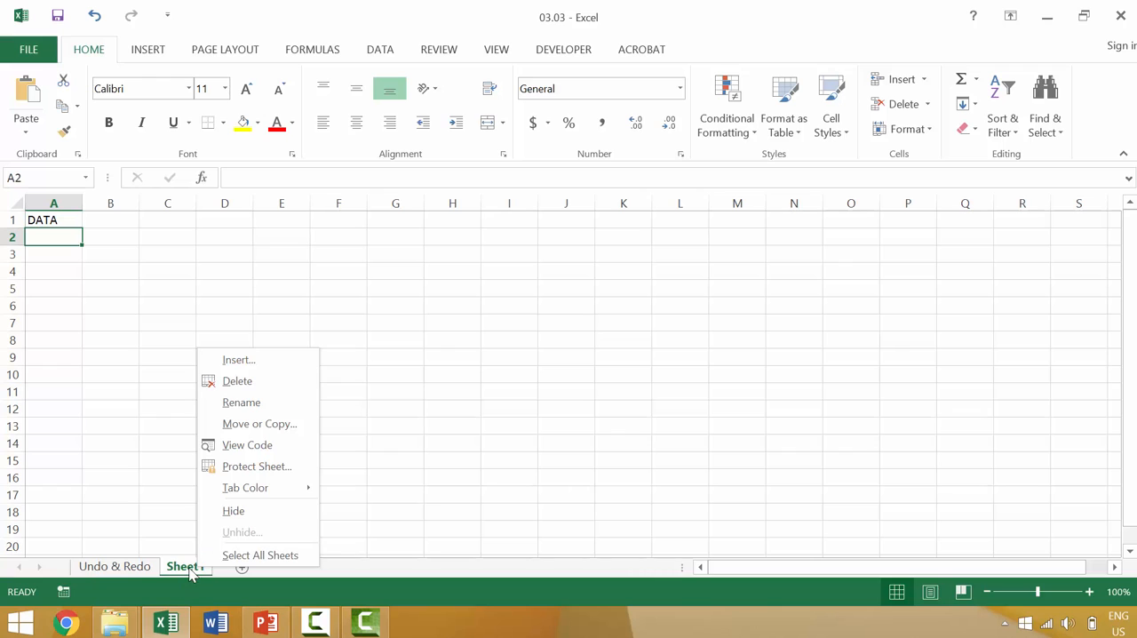
left_click(263, 382)
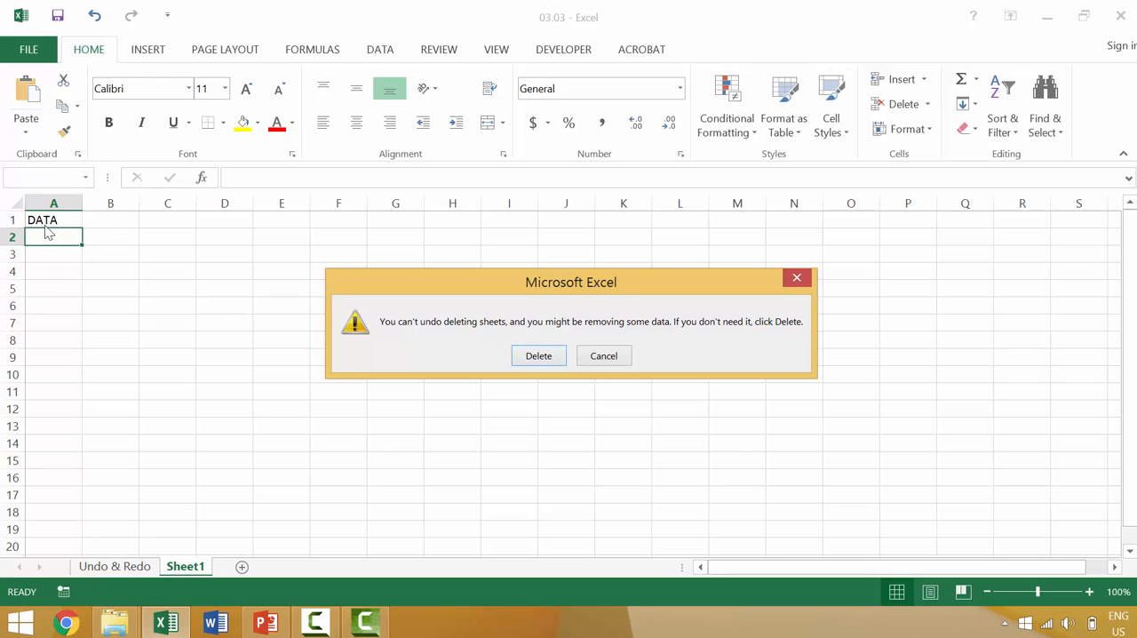
left_click(539, 355)
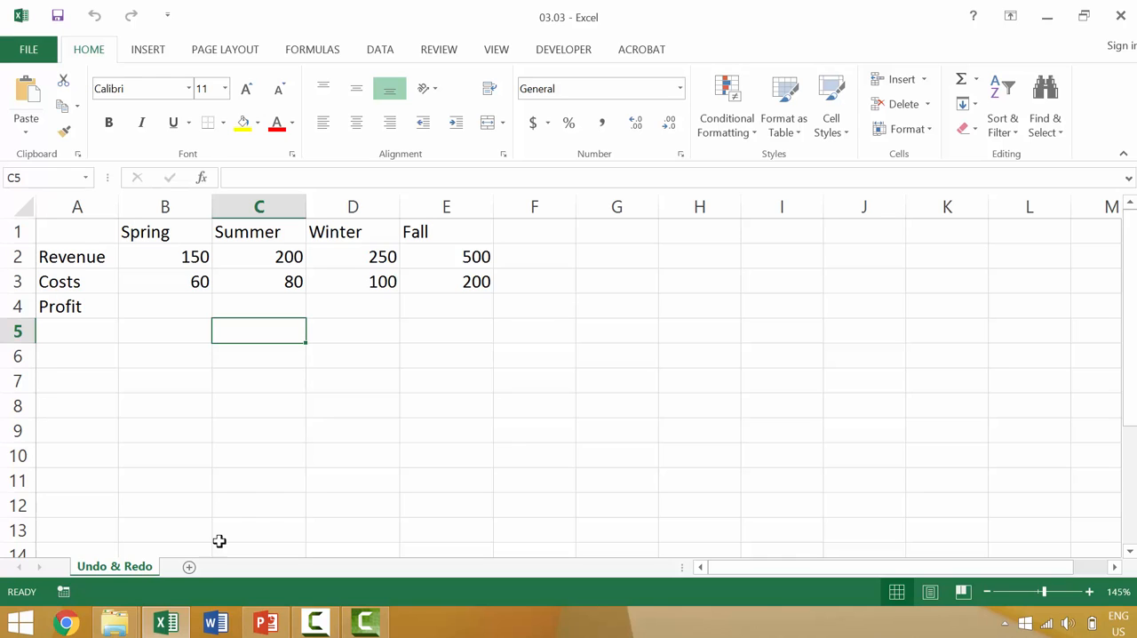
Step: Add another blank worksheet and delete it without entering any data
left_click(189, 567)
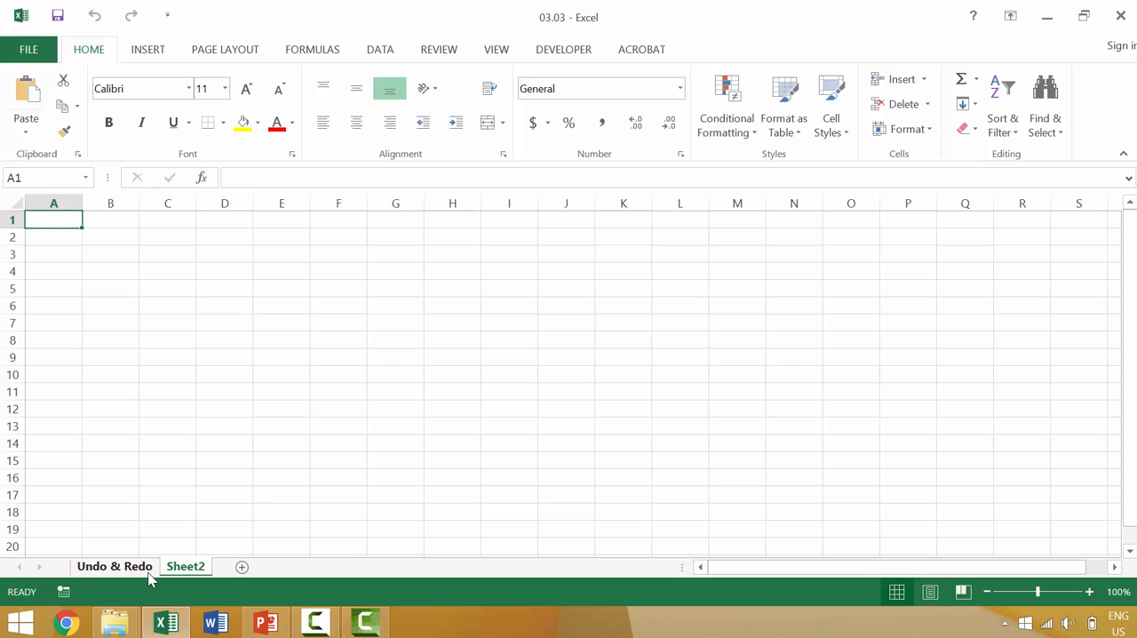
right_click(184, 569)
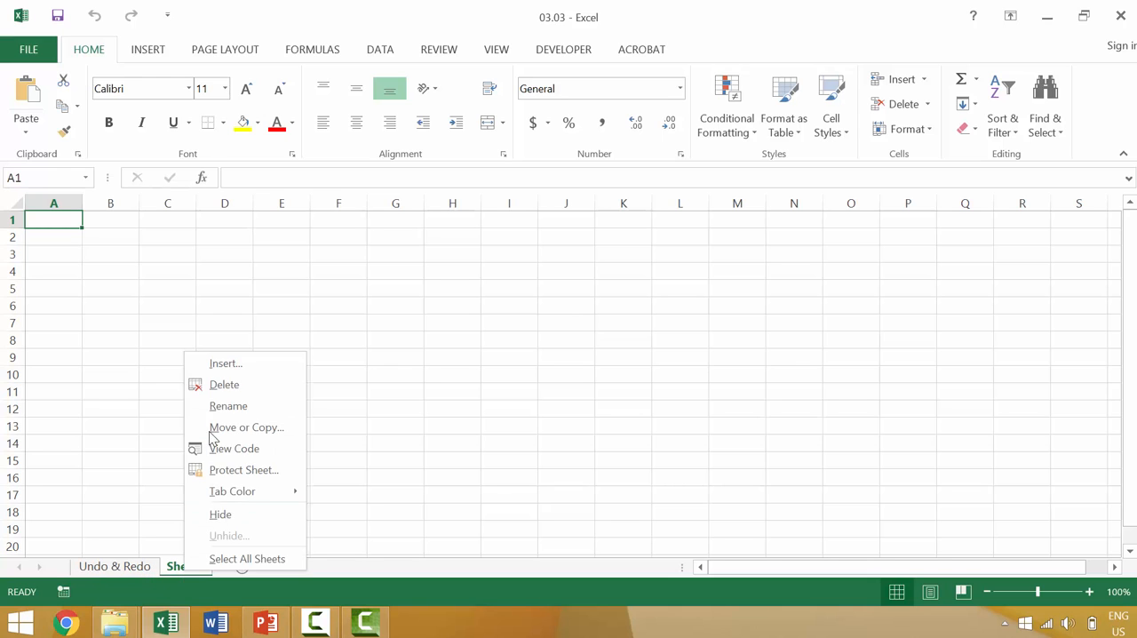
left_click(224, 385)
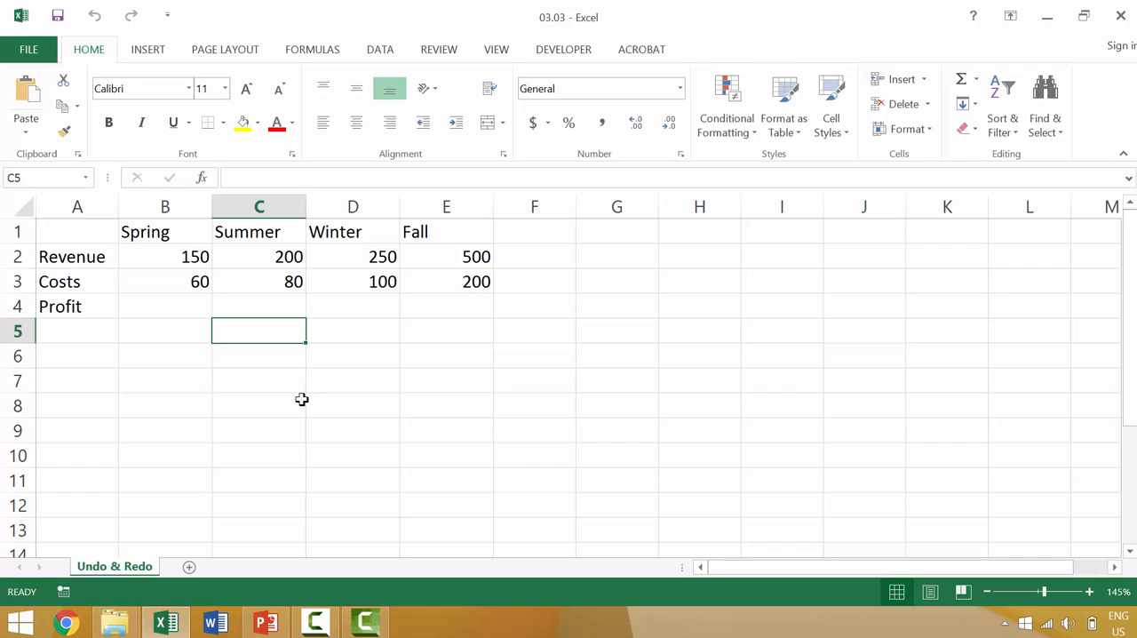
Step: Apply red font color to the range A1:F6 on the Undo & Redo sheet
left_click(68, 231)
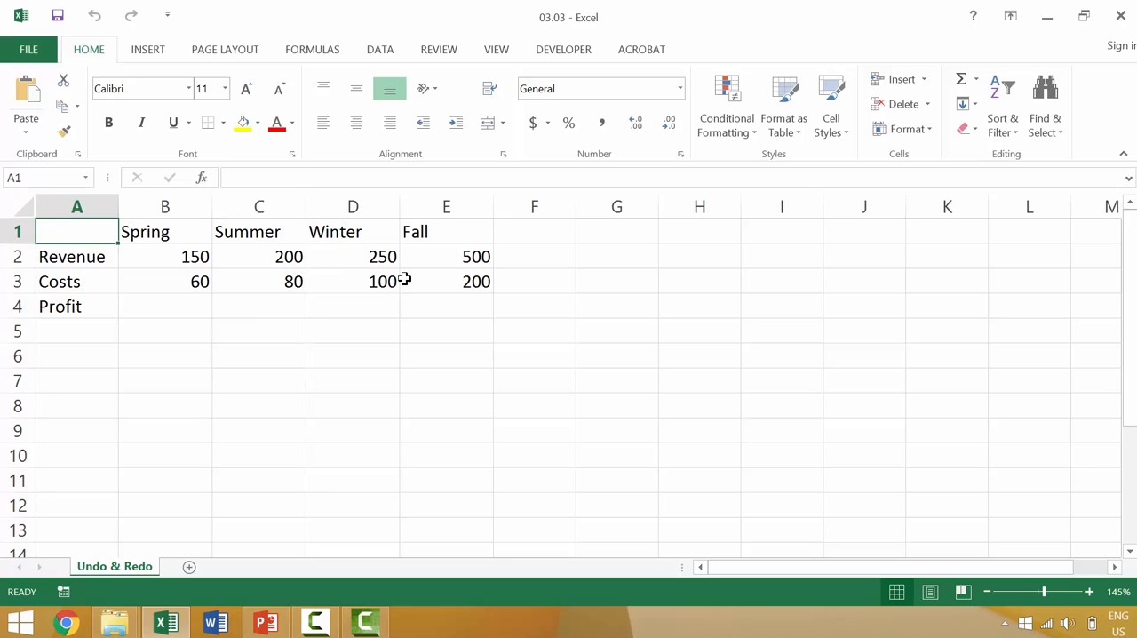
left_click(512, 350, "shift")
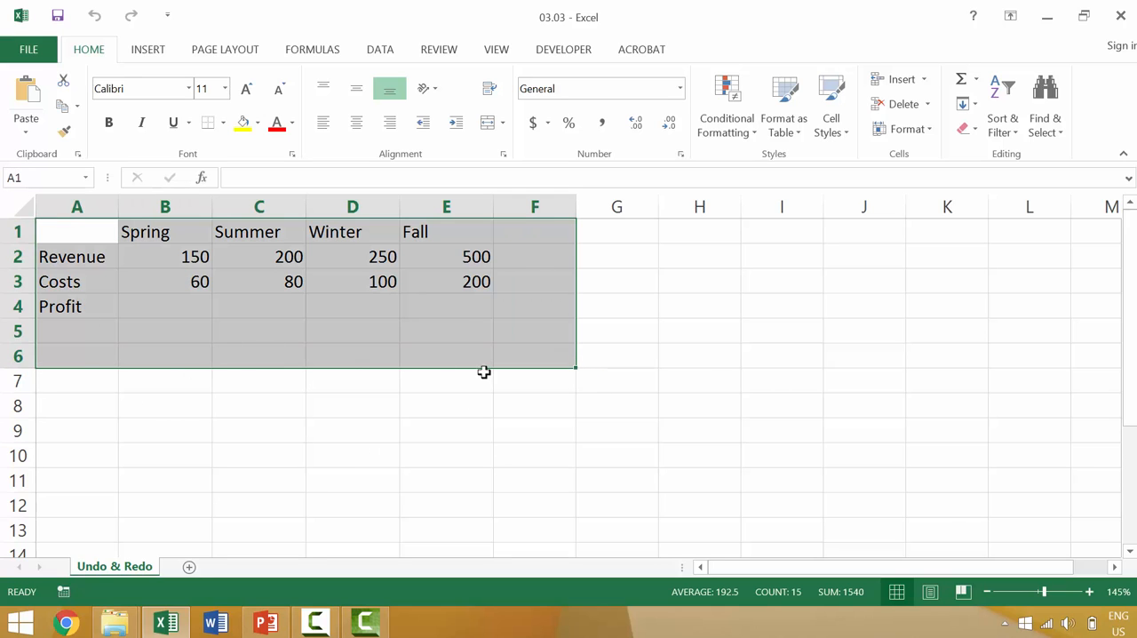
left_click(276, 124)
Step: Enter 500 in cell D6 and 600 in cell D7
left_click(365, 355)
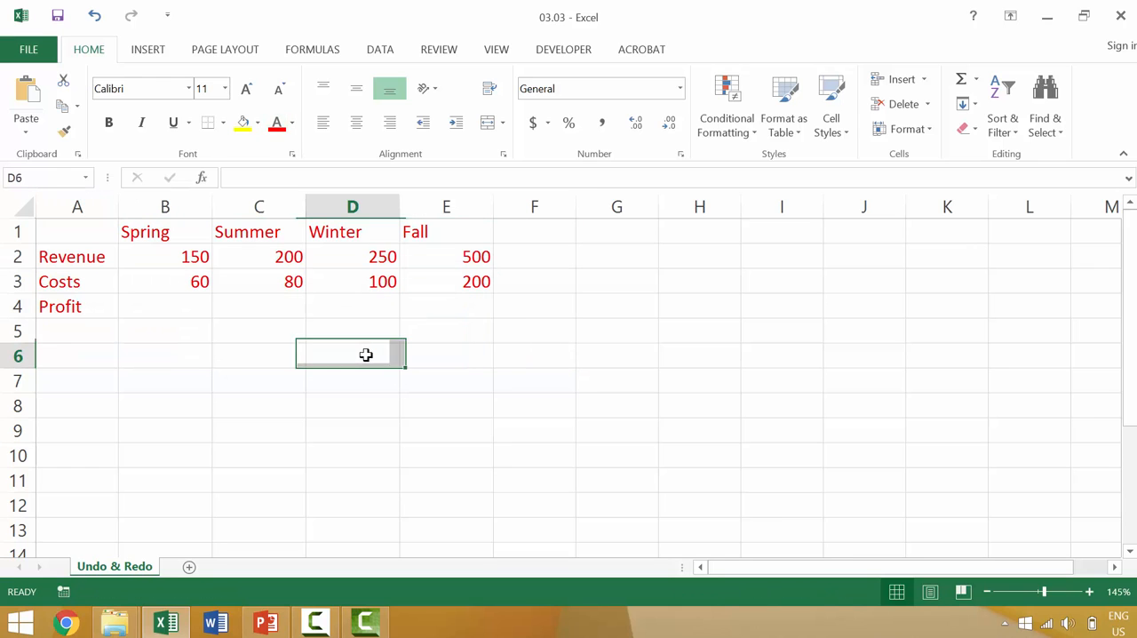
type("500")
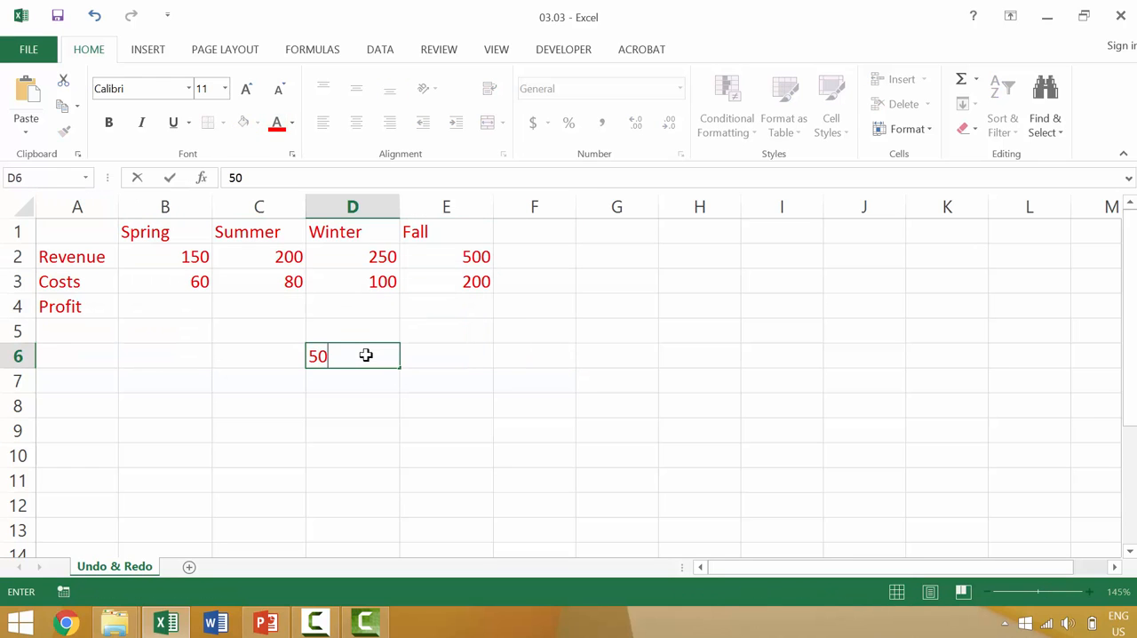
key("Return")
type("600")
key("Return")
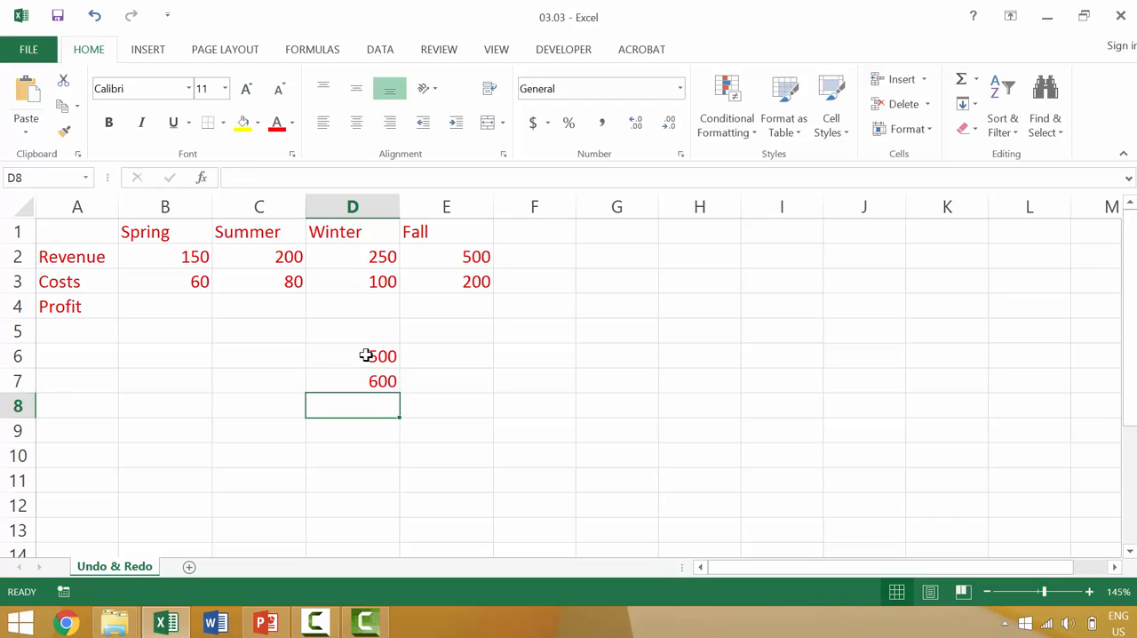
Step: Undo the 600 and 500 entries and the red font color, and redo all three changes
left_click(95, 22)
left_click(95, 22)
left_click(95, 21)
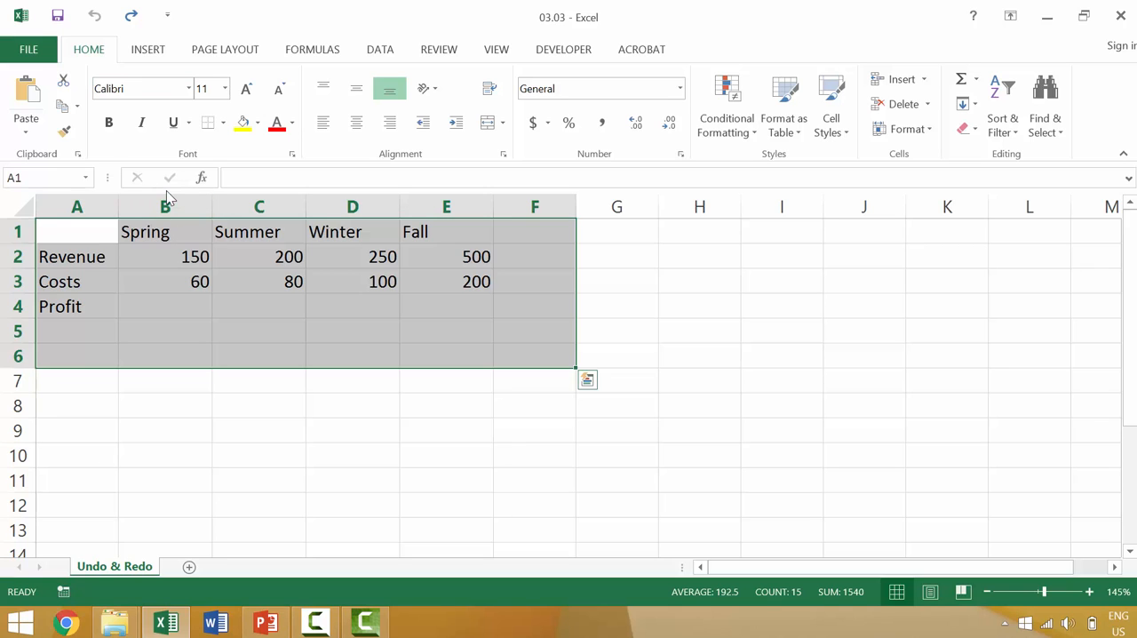
left_click(133, 18)
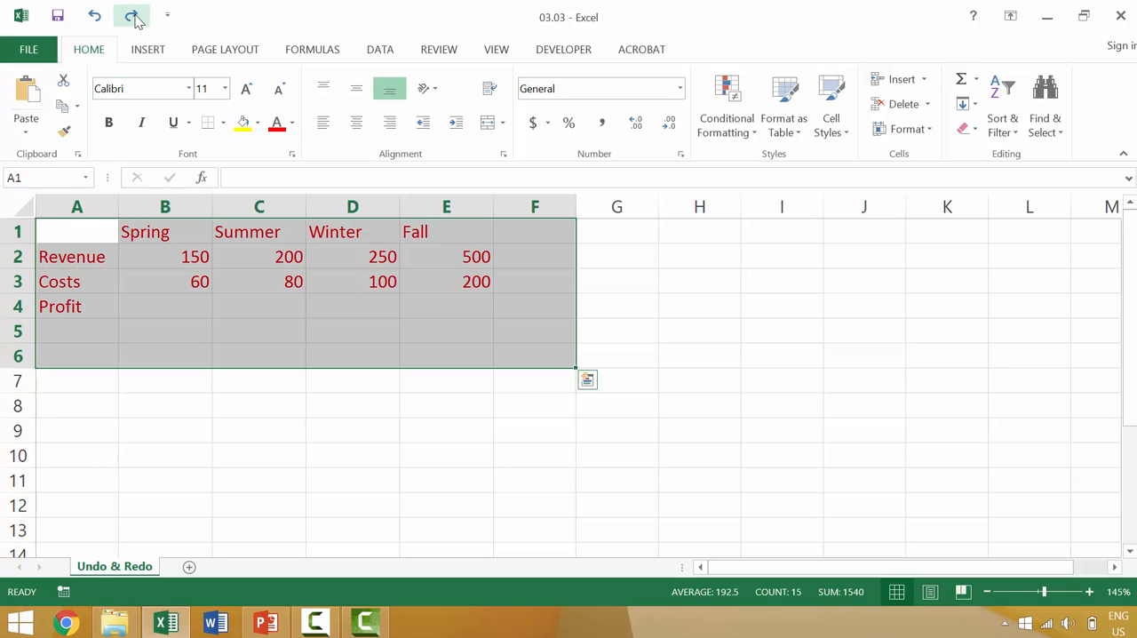
left_click(133, 18)
left_click(134, 18)
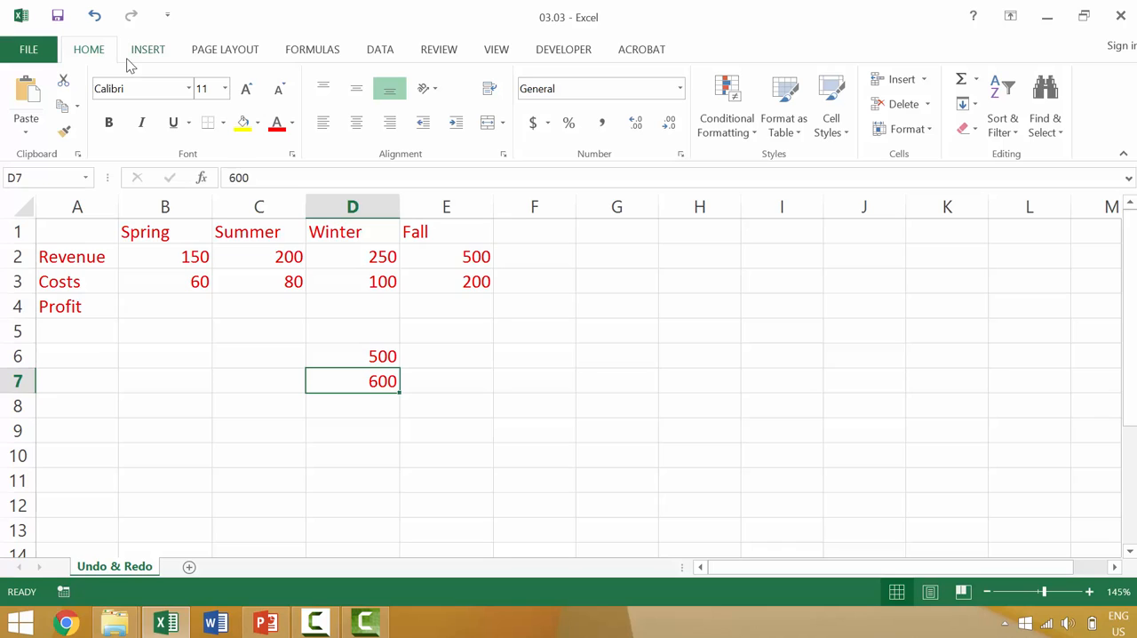
Step: Repeat undoing the last three changes back to the black-font table, and restore them all with Redo
key("ctrl+z")
key("ctrl+z")
key("ctrl+z")
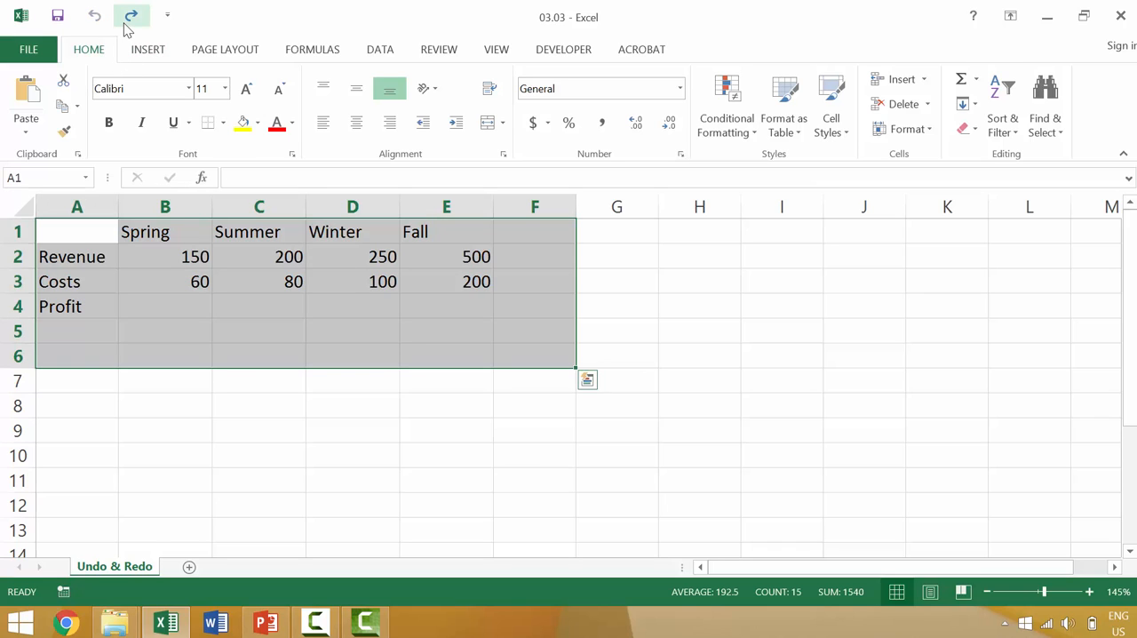
left_click(125, 26)
left_click(125, 27)
left_click(126, 27)
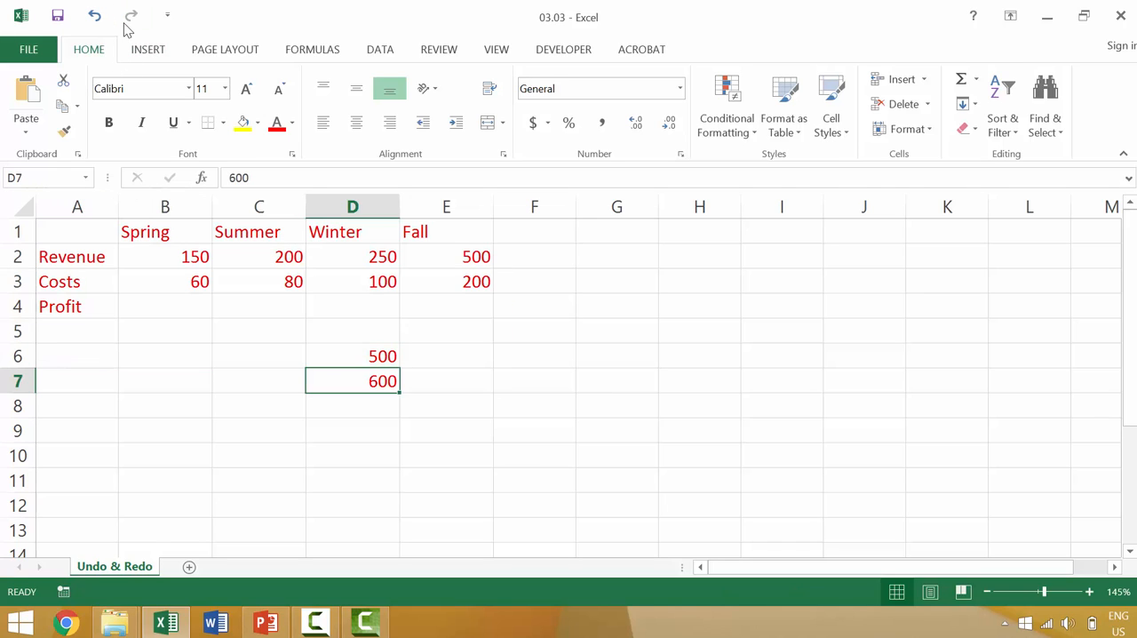